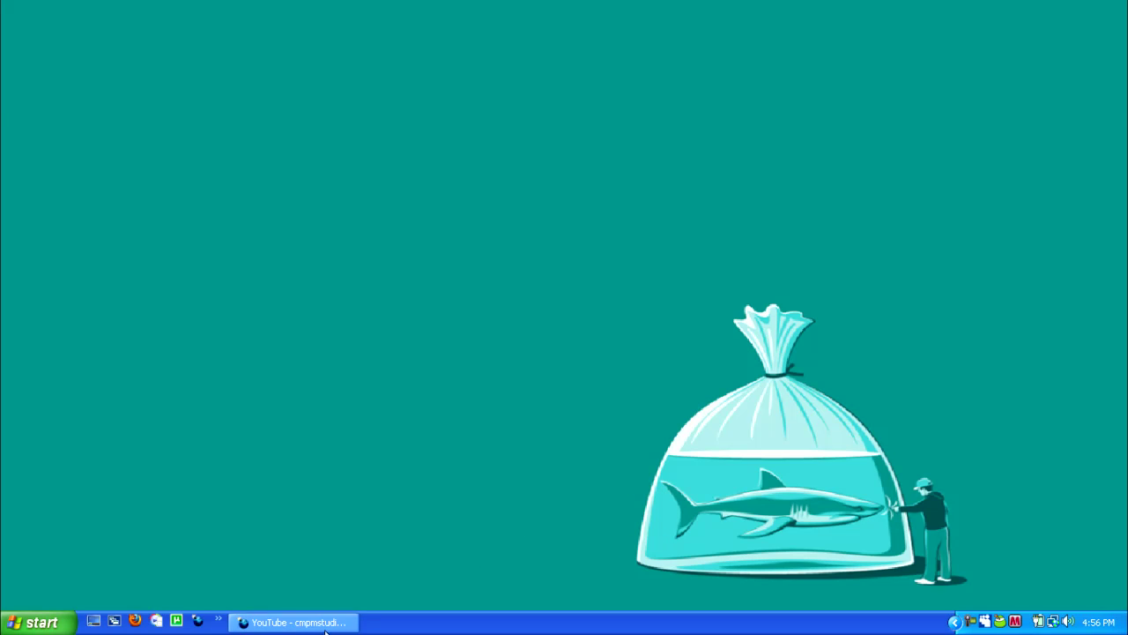
- Restore the YouTube channel in Minefield and open a commenter's channel page from the comments
{"action": "left_click", "coordinate": [291, 622]}
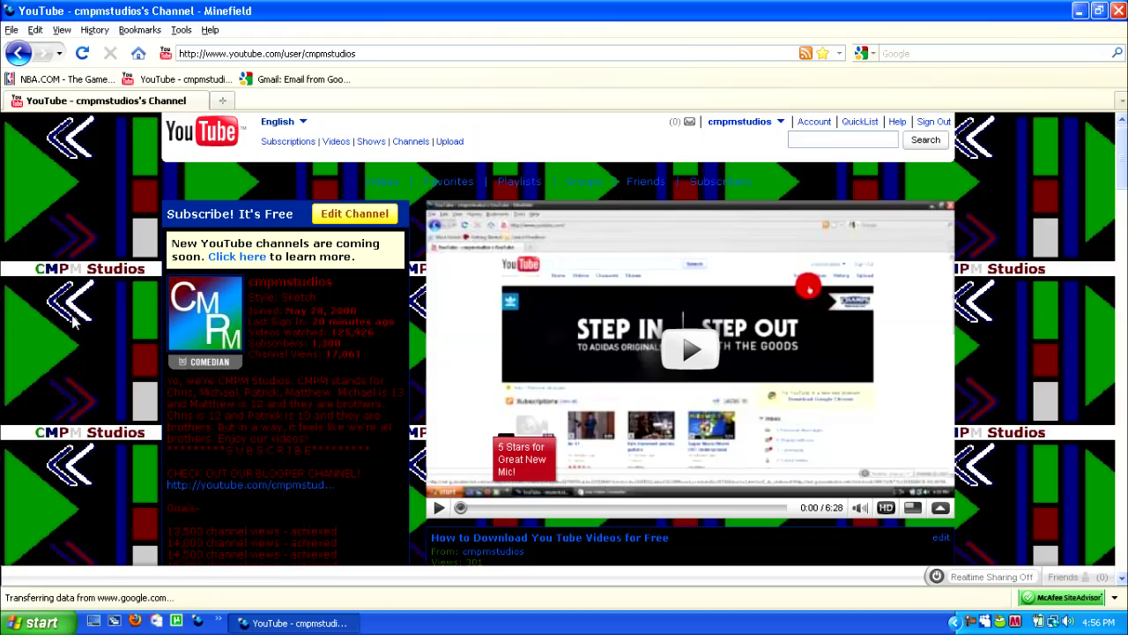
{"action": "scroll", "coordinate": [74, 323], "scroll_direction": "down", "scroll_amount": 20}
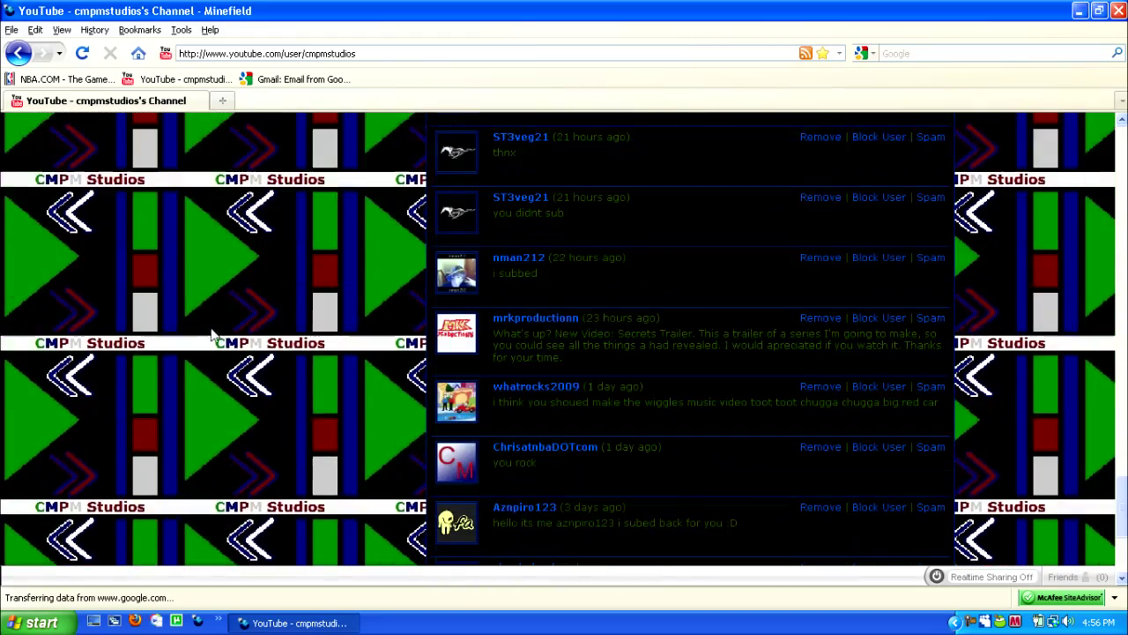
{"action": "scroll", "coordinate": [212, 335], "scroll_direction": "down", "scroll_amount": 1}
{"action": "left_click", "coordinate": [545, 400]}
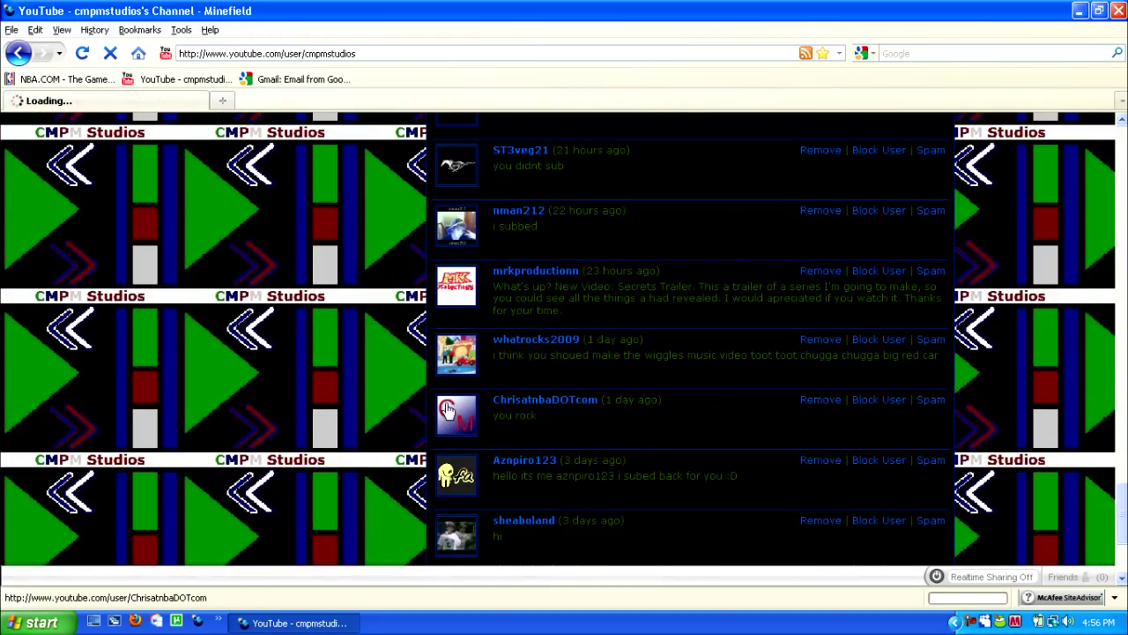
{"action": "scroll", "coordinate": [72, 332], "scroll_direction": "down", "scroll_amount": 10}
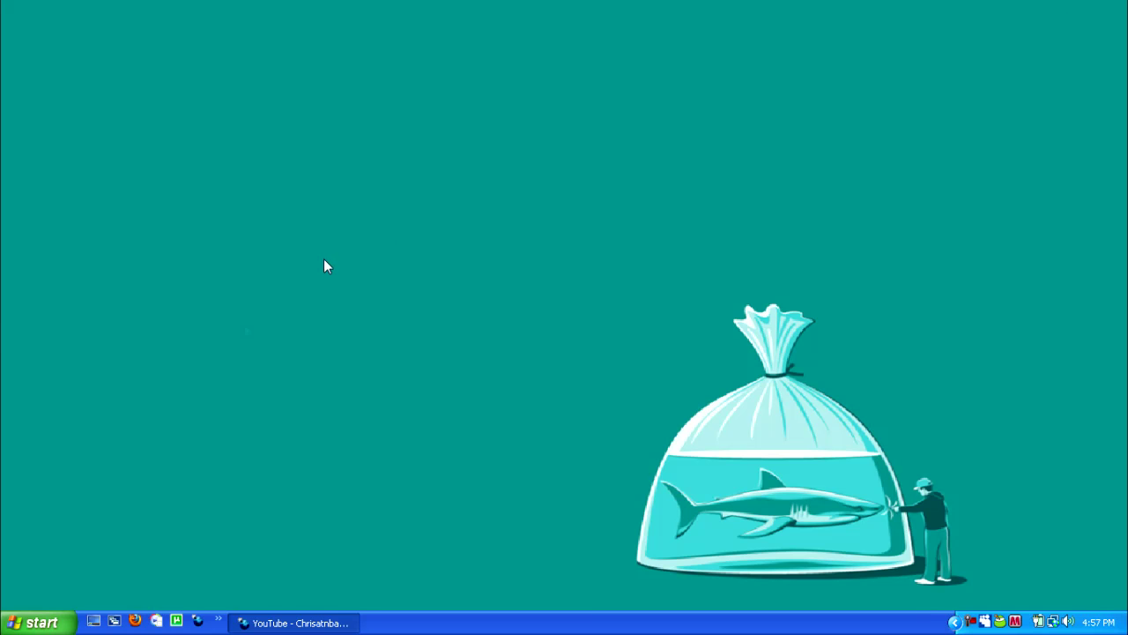
- Launch Photoshop, create a white 111 × 111 px document at 4000 ppi, and enlarge its window
{"action": "key", "text": "super"}
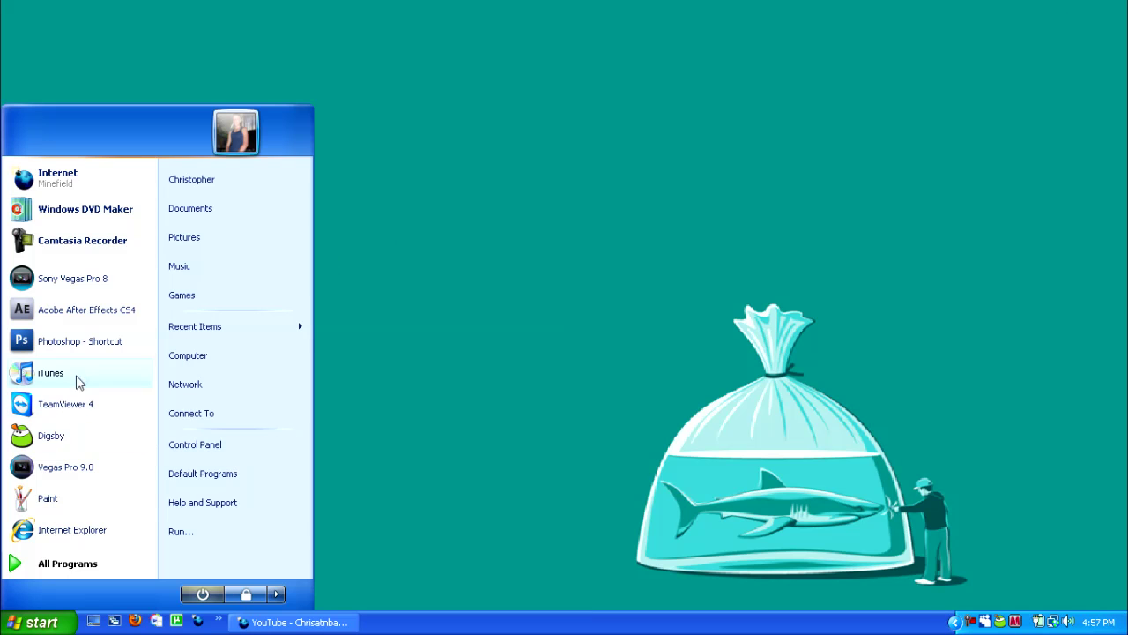
{"action": "left_click", "coordinate": [104, 350]}
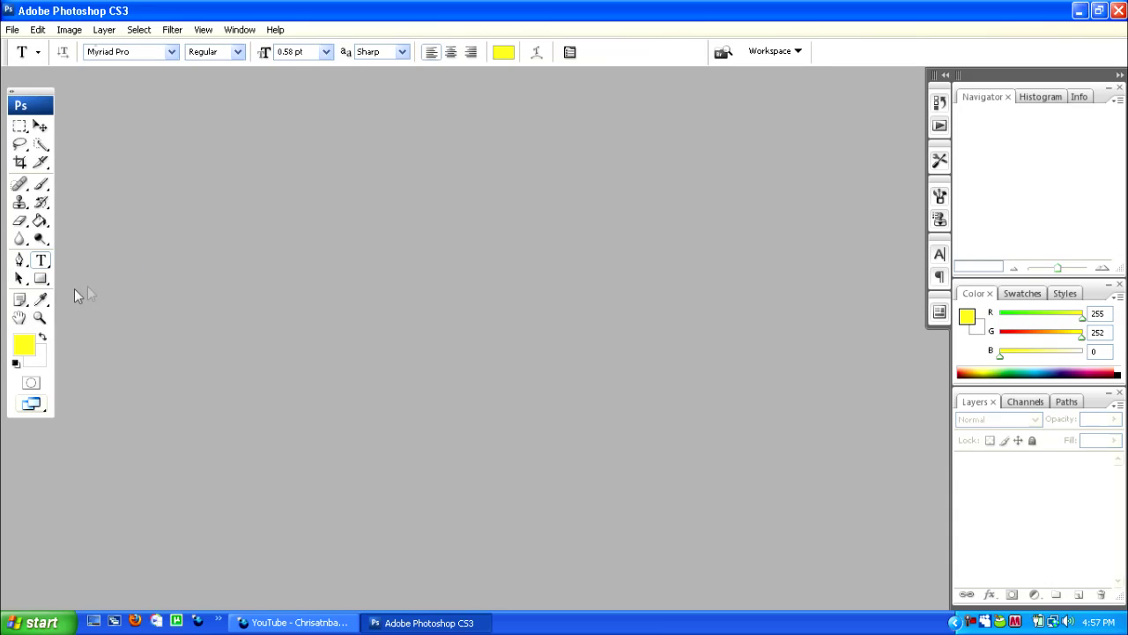
{"action": "left_click", "coordinate": [12, 29]}
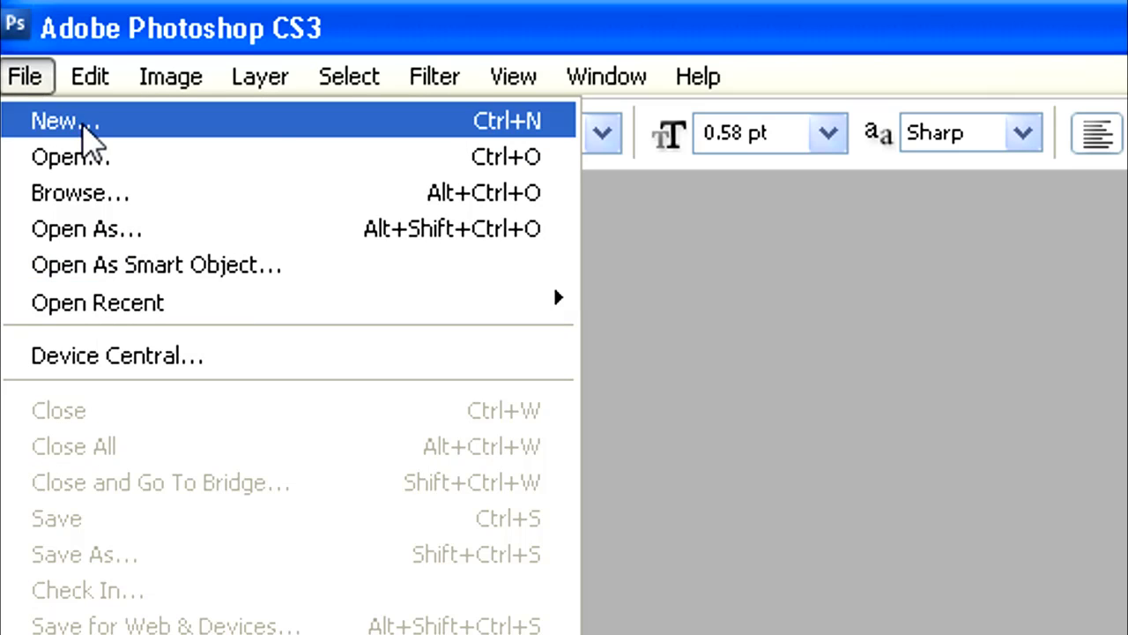
{"action": "left_click", "coordinate": [36, 46]}
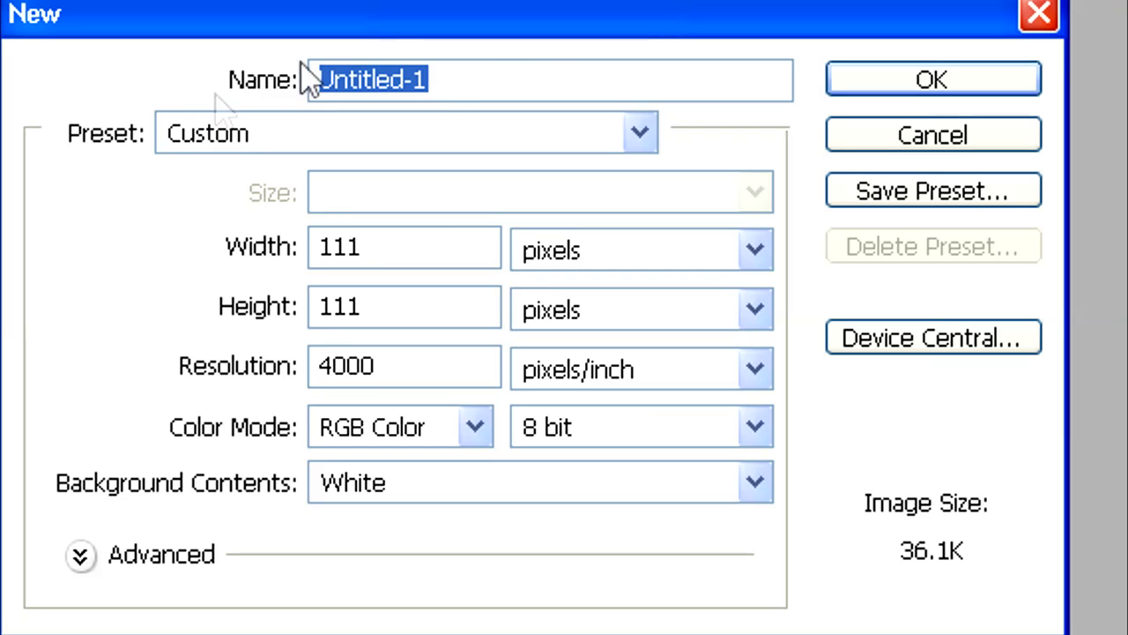
{"action": "left_click", "coordinate": [418, 239]}
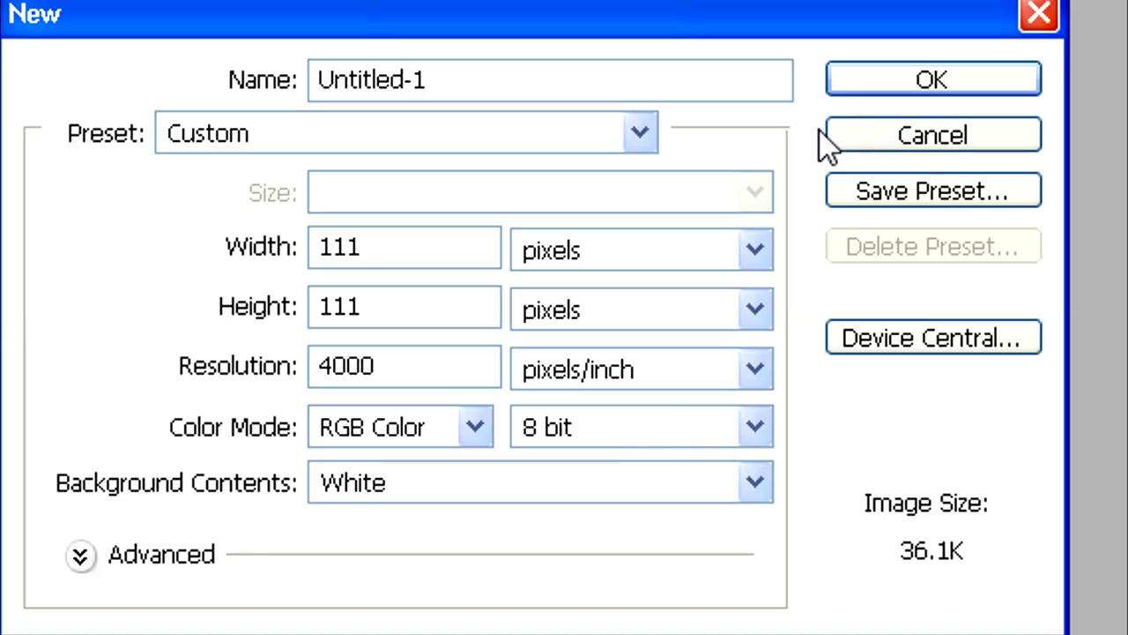
{"action": "left_click", "coordinate": [922, 80]}
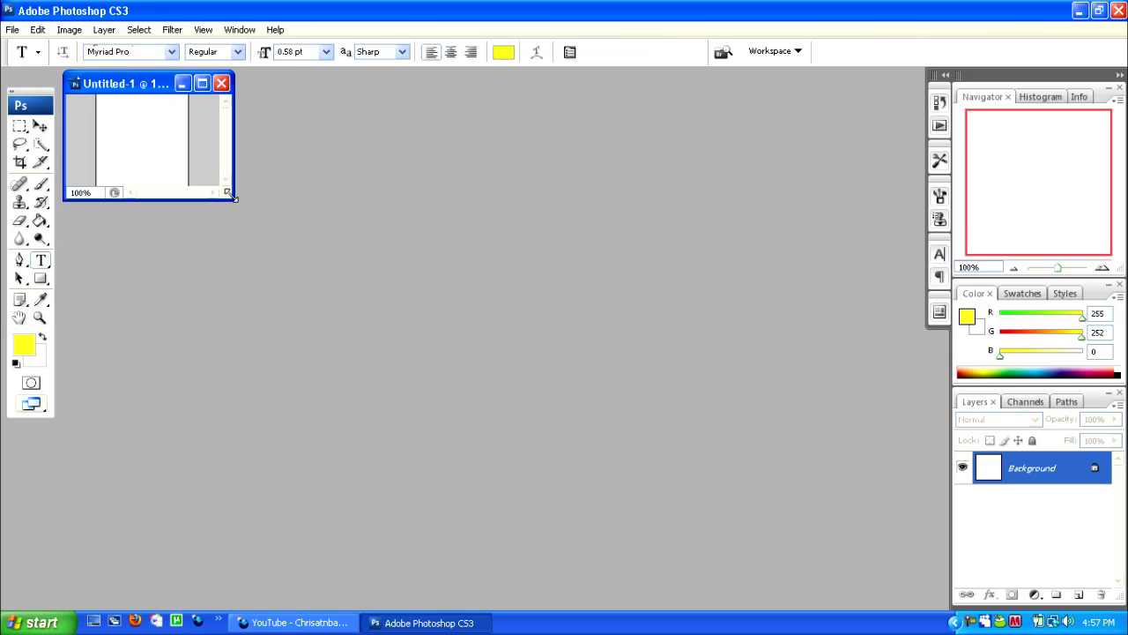
{"action": "left_click_drag", "start_coordinate": [229, 195], "coordinate": [919, 491]}
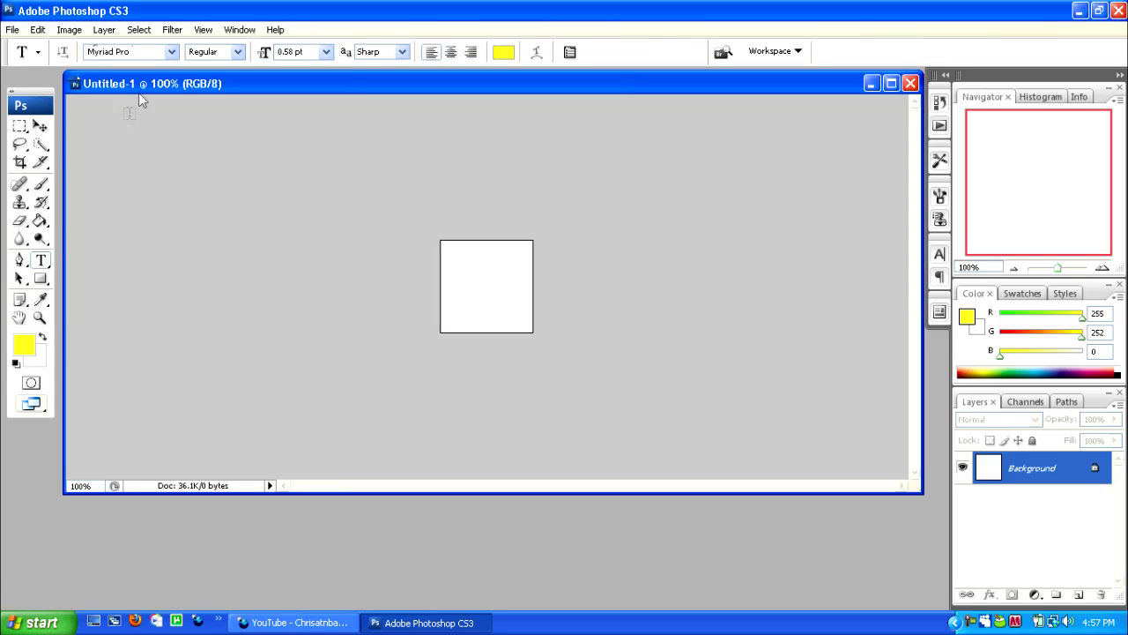
- Convert the Background into Layer 0 and add a Gradient Fill 1 layer
{"action": "double_click", "coordinate": [1041, 474]}
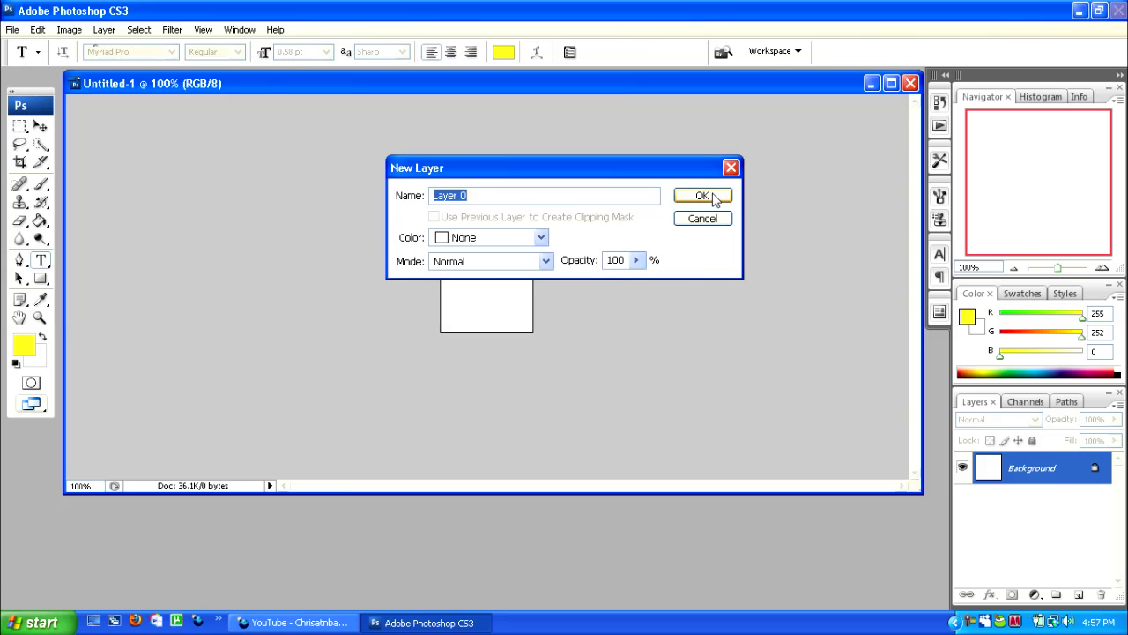
{"action": "left_click", "coordinate": [702, 196]}
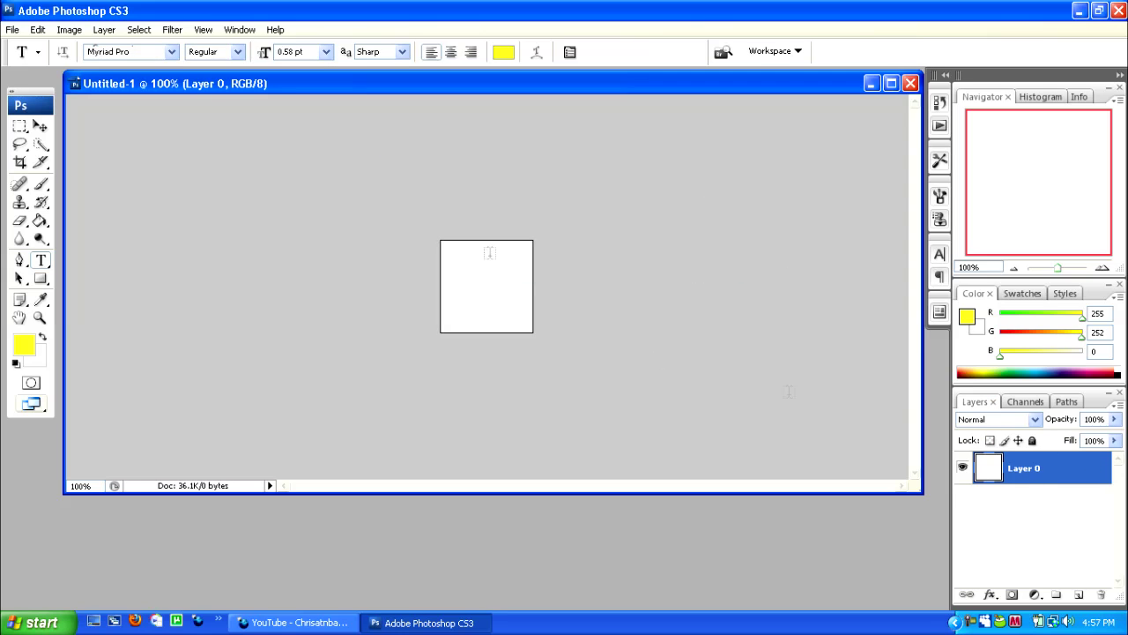
{"action": "left_click", "coordinate": [104, 30]}
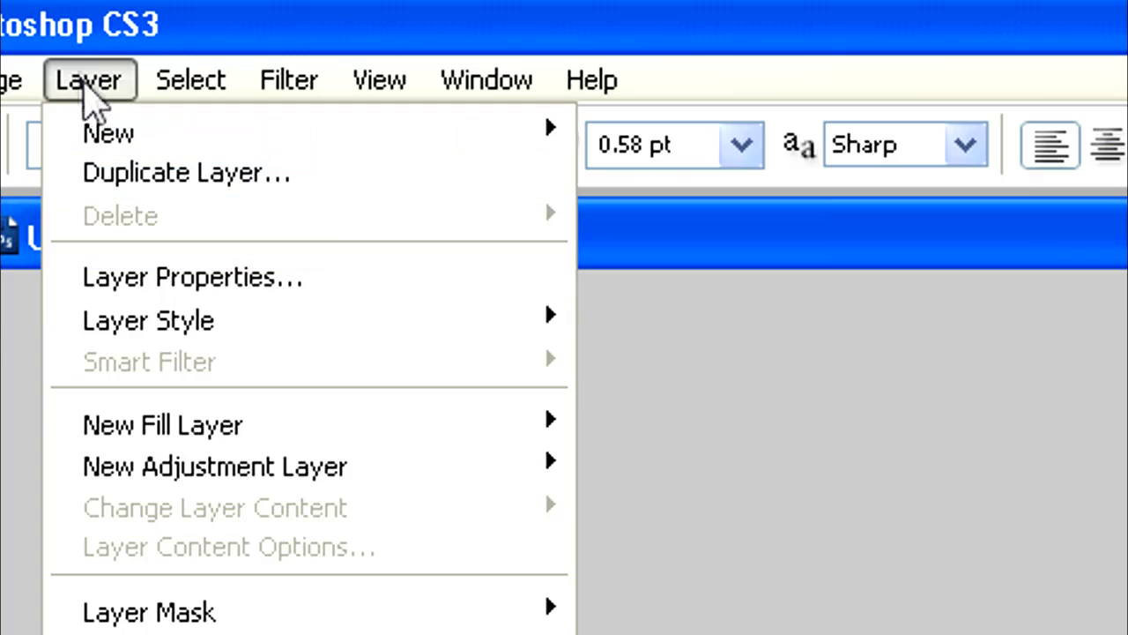
{"action": "mouse_move", "coordinate": [365, 423]}
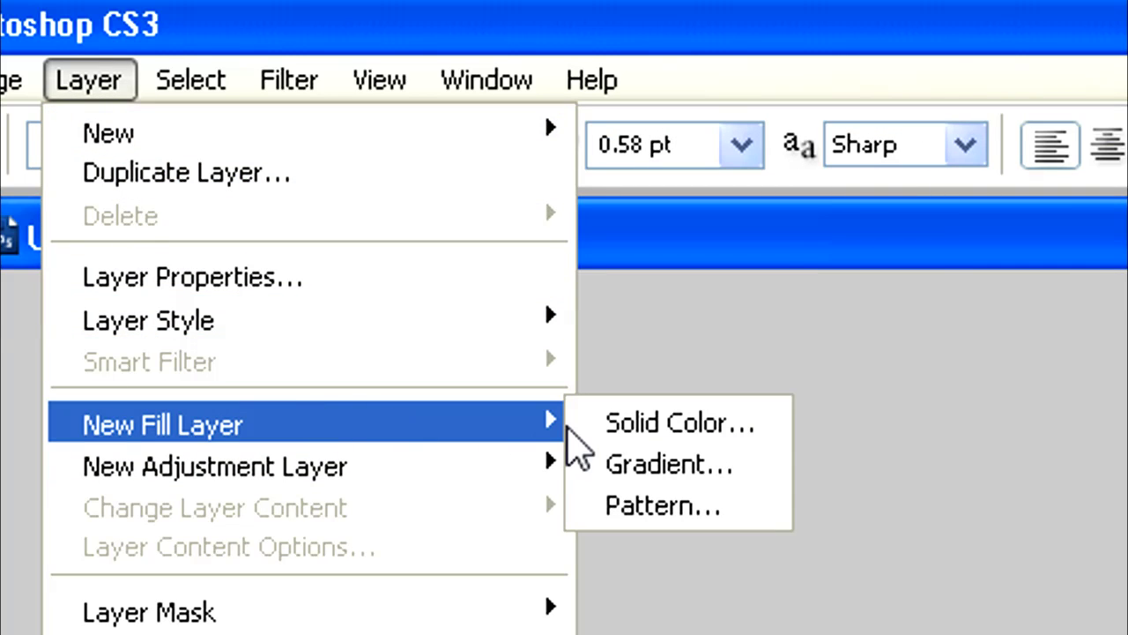
{"action": "left_click", "coordinate": [624, 465]}
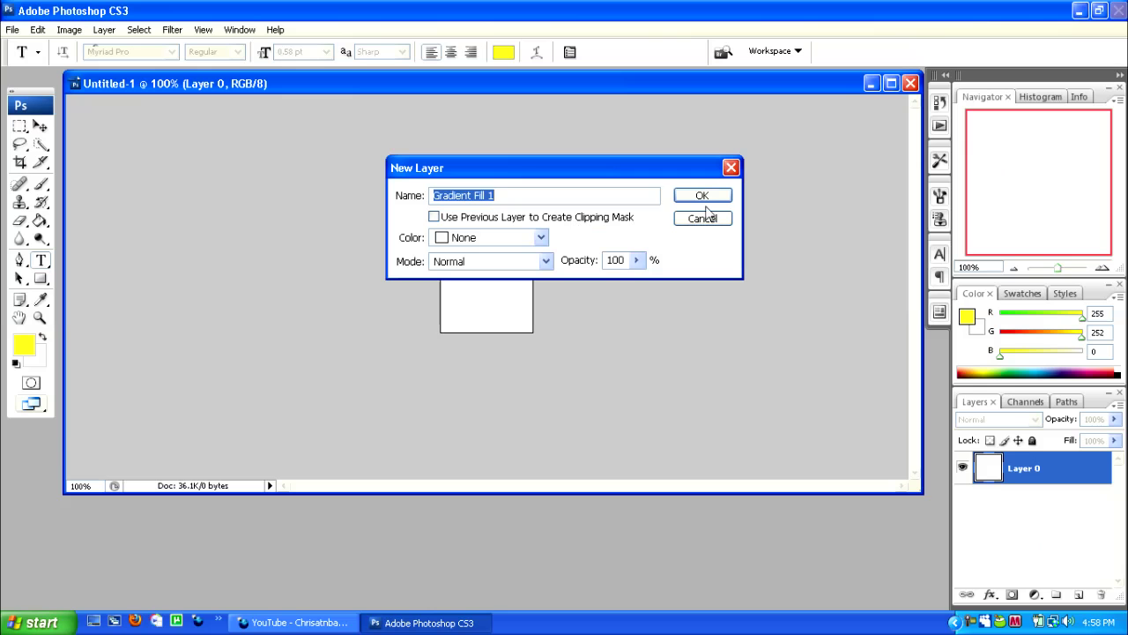
{"action": "left_click", "coordinate": [698, 195]}
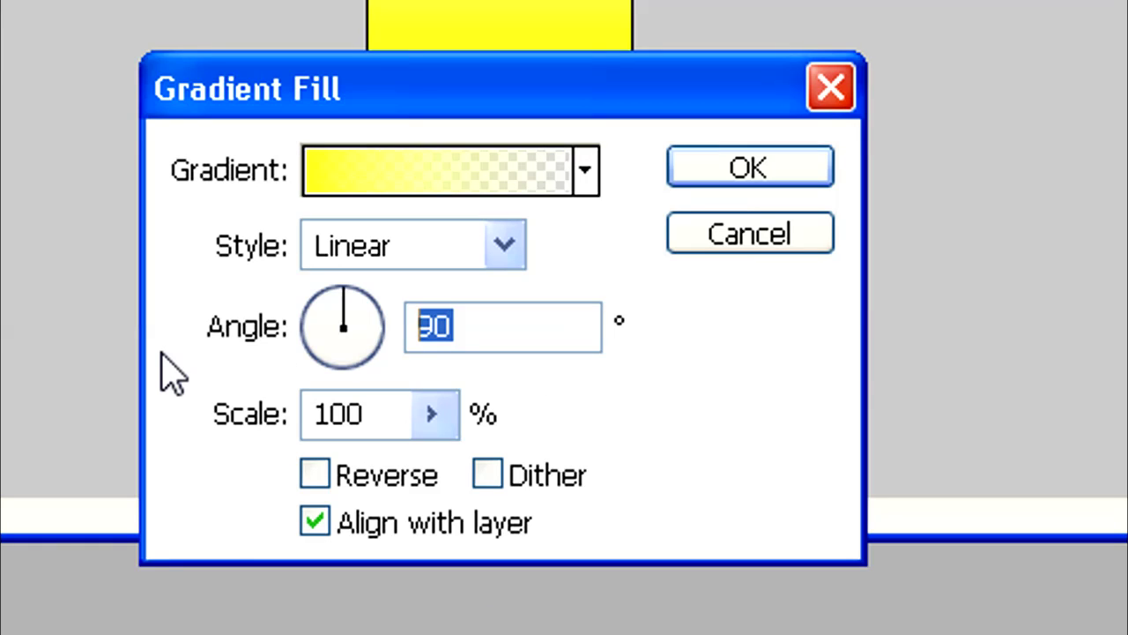
- Set the gradient fill angle to 120°
{"action": "key", "text": "Down"}
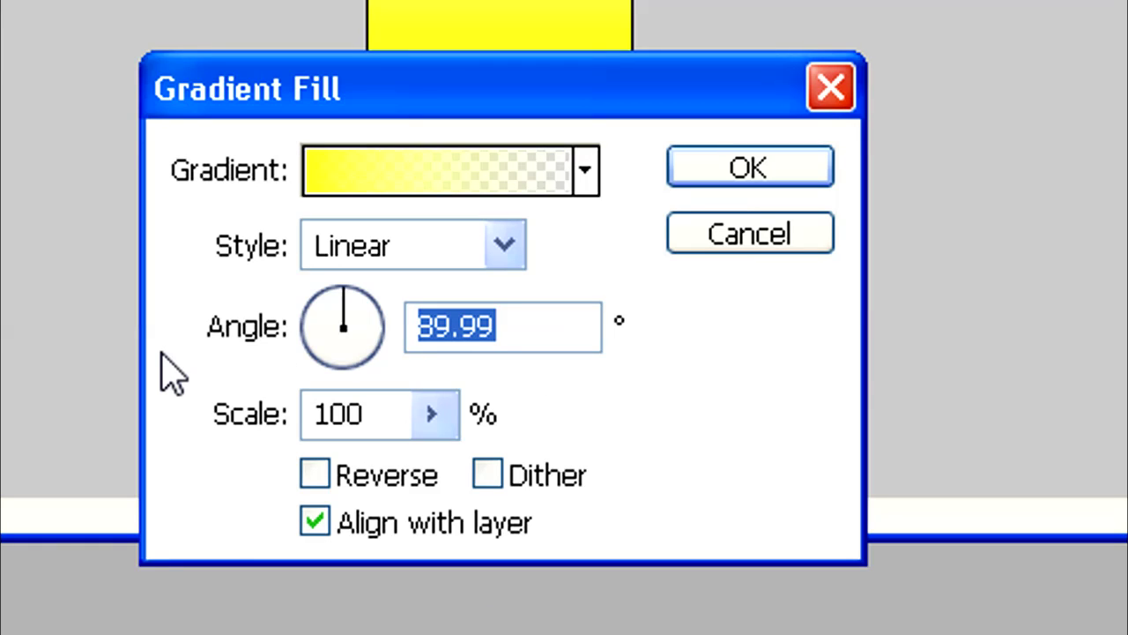
{"action": "type", "text": "120"}
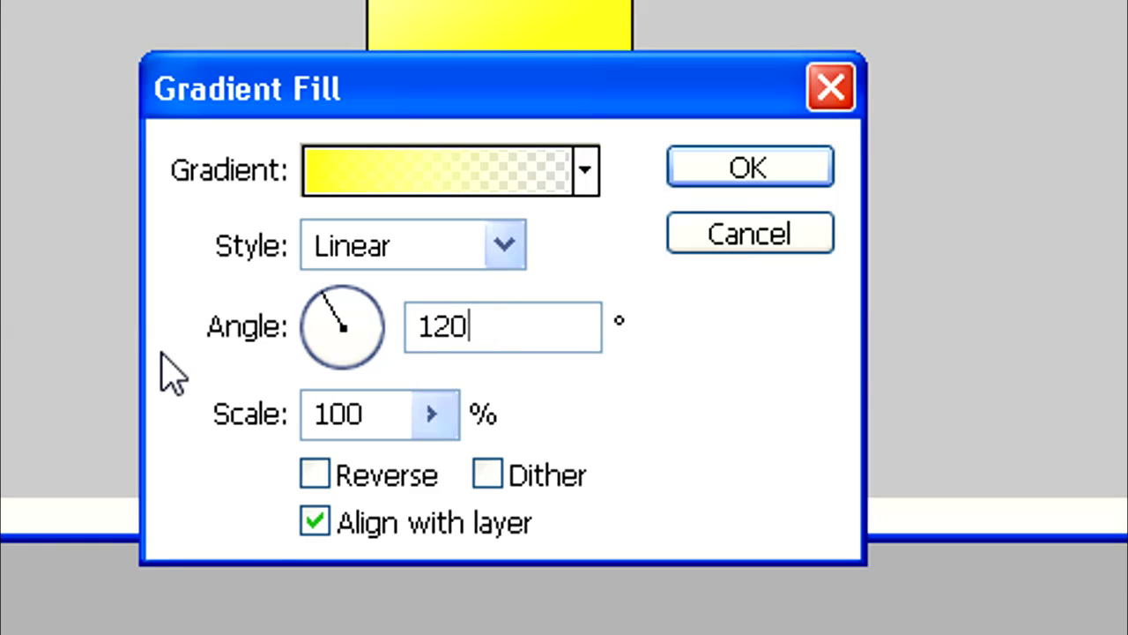
{"action": "key", "text": "ctrl+a"}
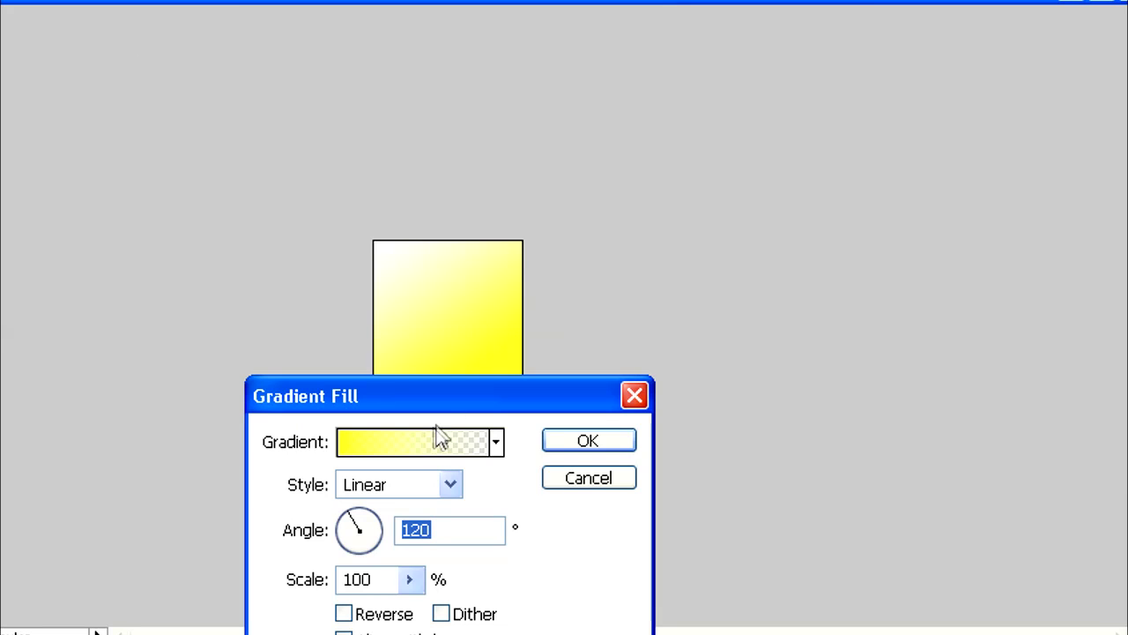
{"action": "left_click", "coordinate": [441, 438]}
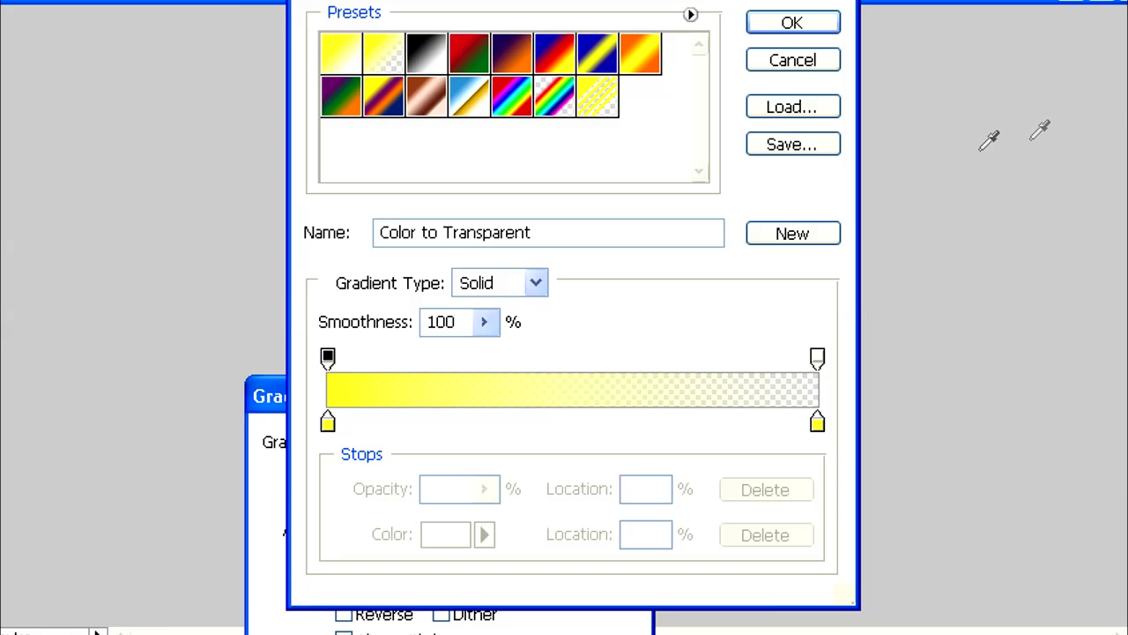
- Preview several gradient presets and settle on Foreground to Background as the base
{"action": "left_click", "coordinate": [507, 51]}
{"action": "left_click", "coordinate": [561, 54]}
{"action": "left_click", "coordinate": [610, 53]}
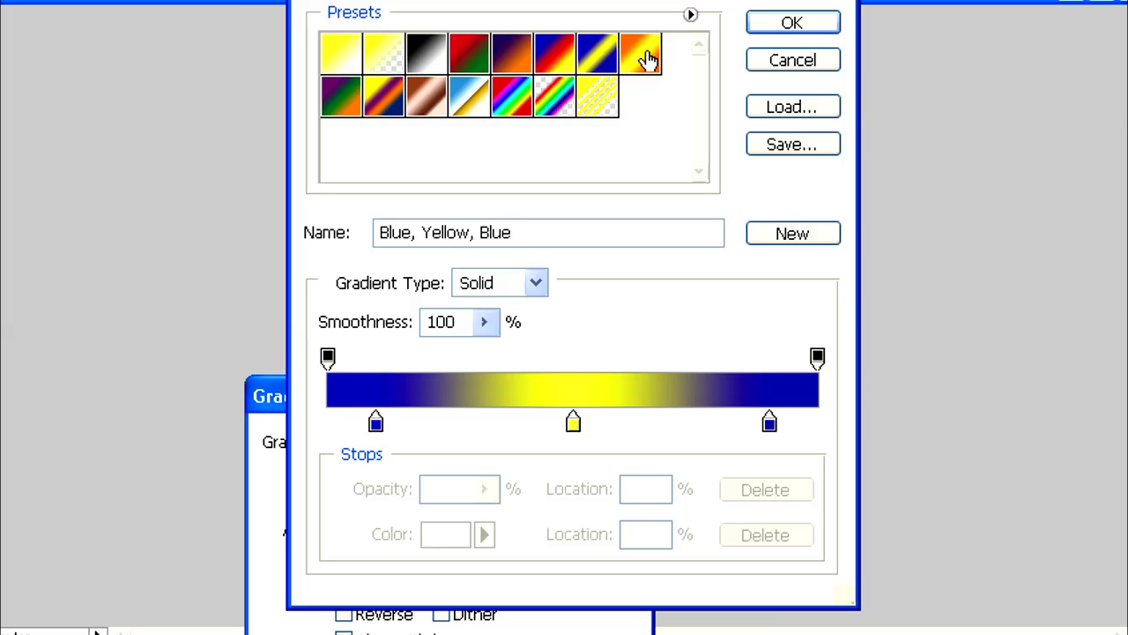
{"action": "left_click", "coordinate": [650, 56]}
{"action": "left_click", "coordinate": [592, 102]}
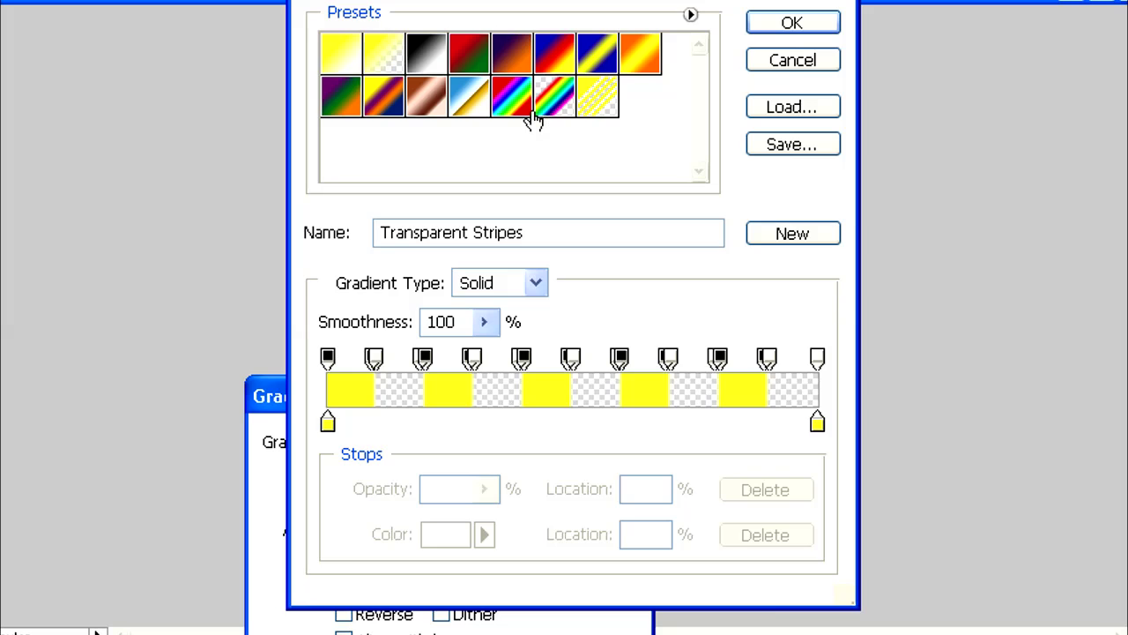
{"action": "left_click", "coordinate": [535, 113]}
{"action": "left_click", "coordinate": [511, 104]}
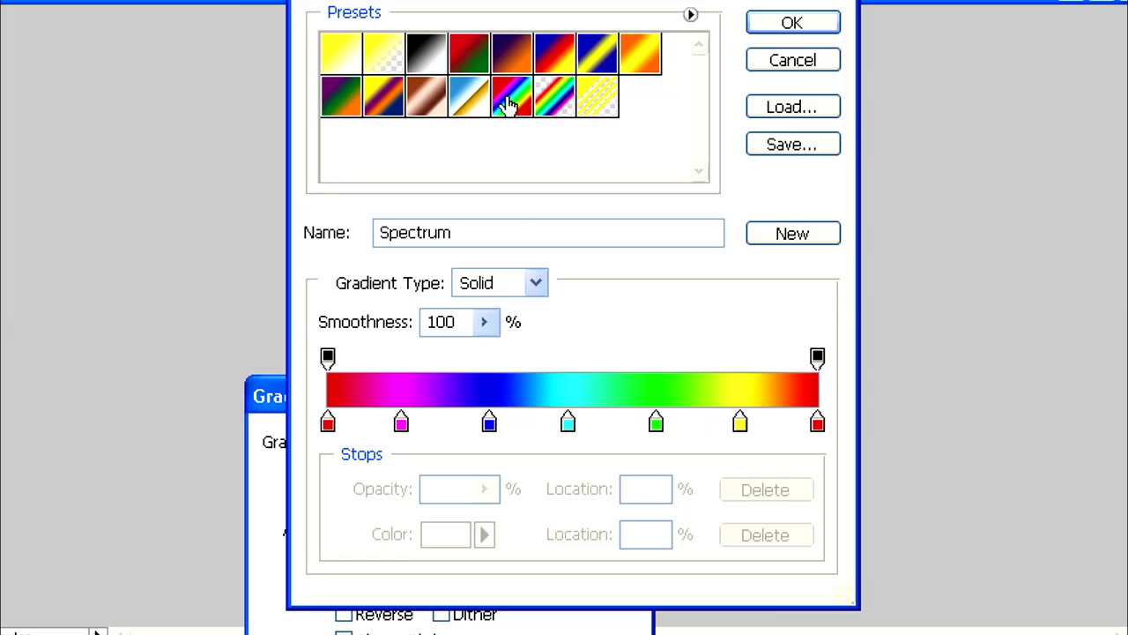
{"action": "left_click", "coordinate": [469, 107]}
{"action": "left_click", "coordinate": [423, 111]}
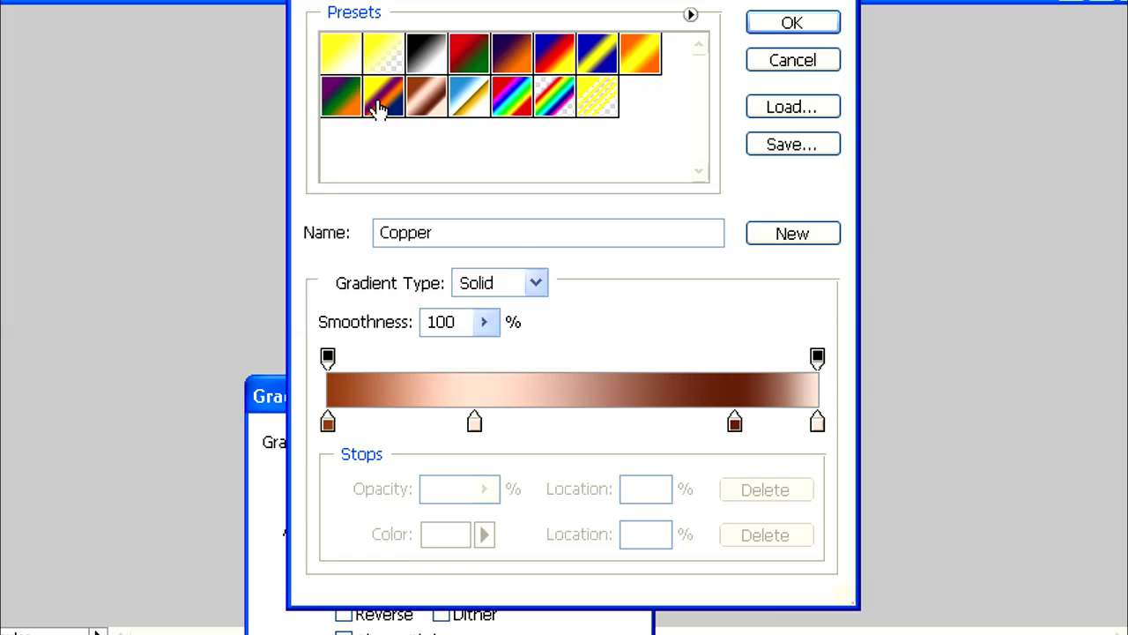
{"action": "left_click", "coordinate": [379, 108]}
{"action": "left_click", "coordinate": [353, 106]}
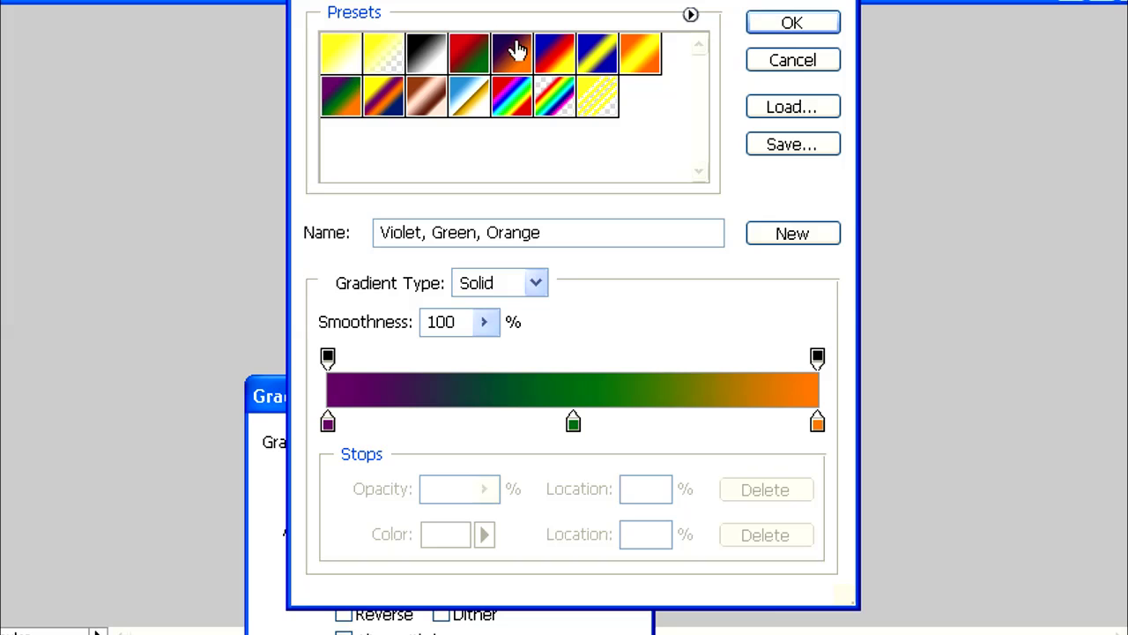
{"action": "left_click_drag", "start_coordinate": [357, 58], "coordinate": [473, 225]}
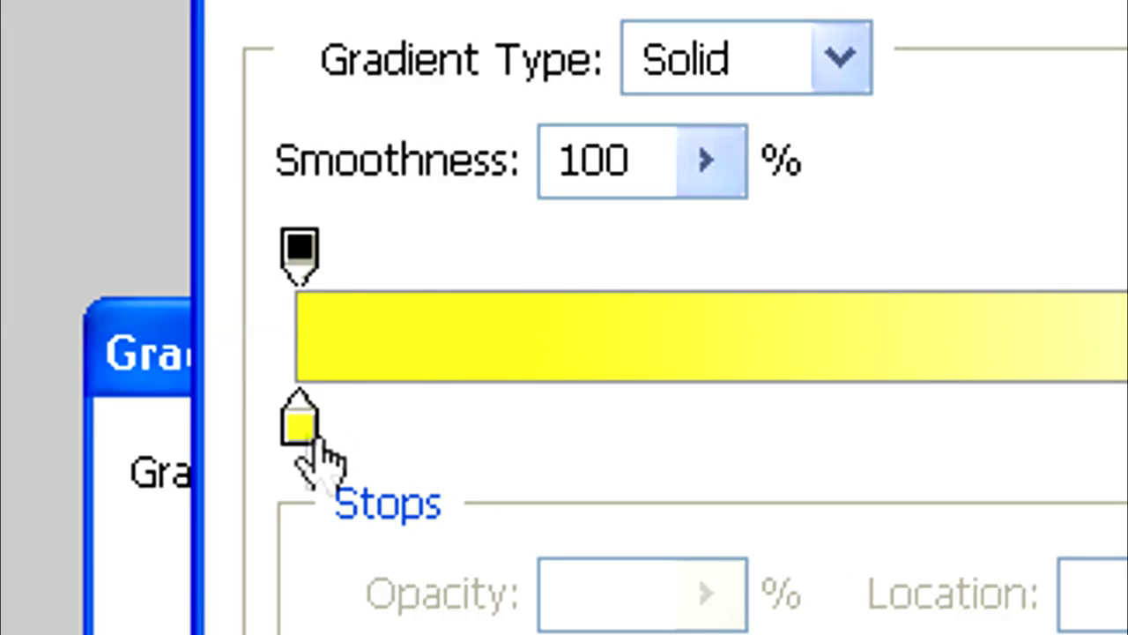
- Make the left gradient stop dark magenta (#8b0d69) and apply the magenta-to-white fill
{"action": "double_click", "coordinate": [329, 424]}
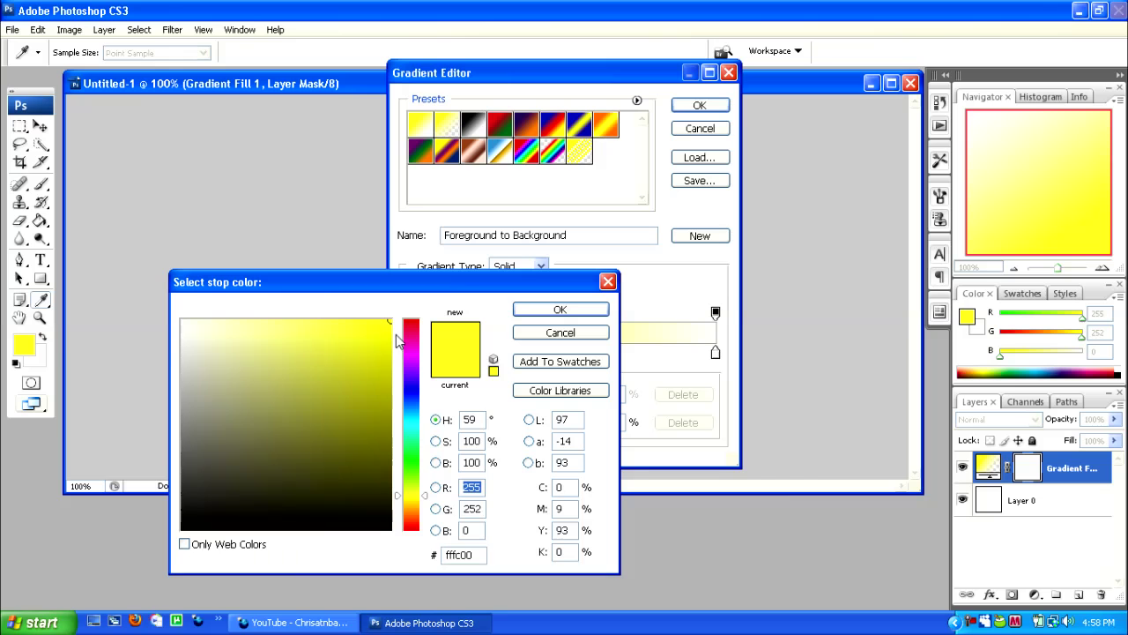
{"action": "left_click", "coordinate": [289, 561]}
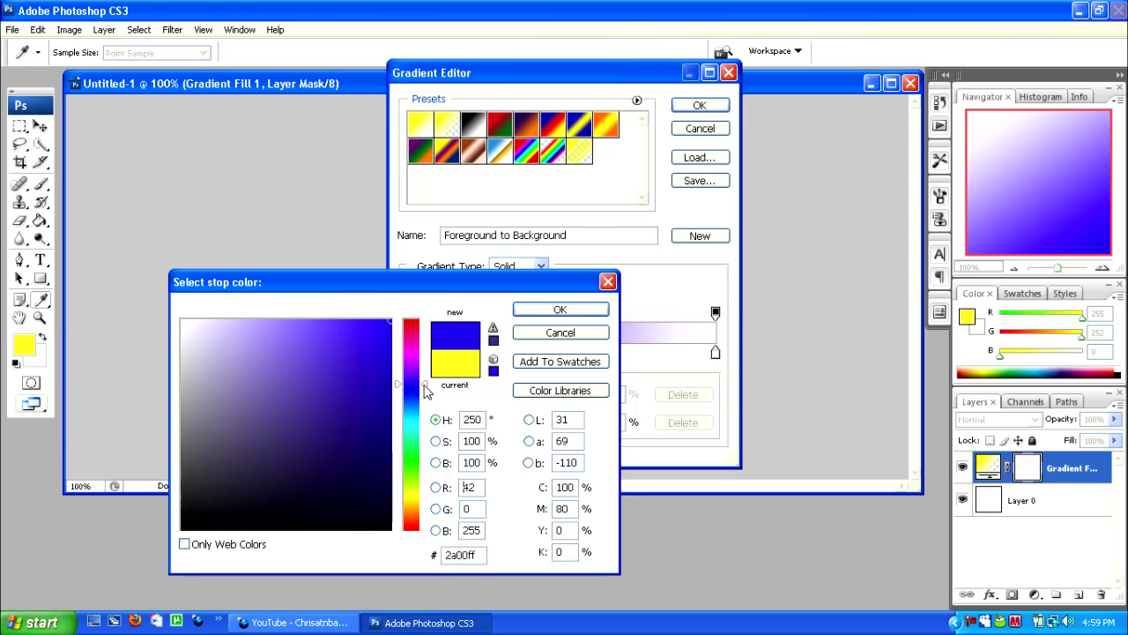
{"action": "mouse_move", "coordinate": [424, 389]}
{"action": "left_mouse_down"}
{"action": "mouse_move", "coordinate": [430, 541]}
{"action": "mouse_move", "coordinate": [428, 337]}
{"action": "mouse_move", "coordinate": [378, 373]}
{"action": "mouse_move", "coordinate": [372, 415]}
{"action": "left_mouse_up"}
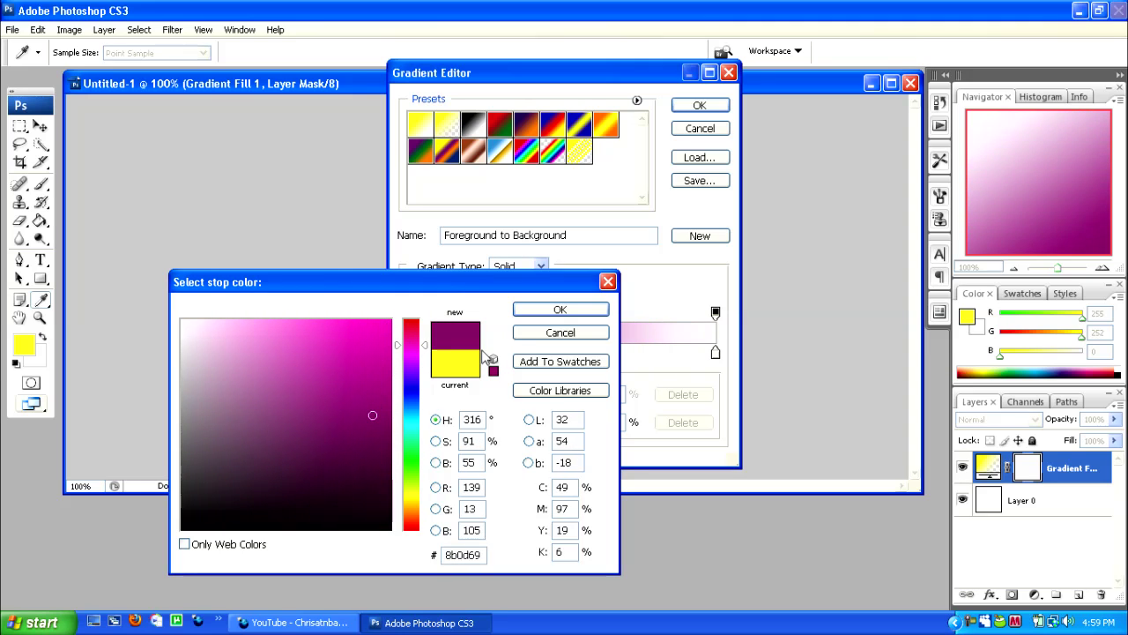
{"action": "left_click", "coordinate": [534, 311]}
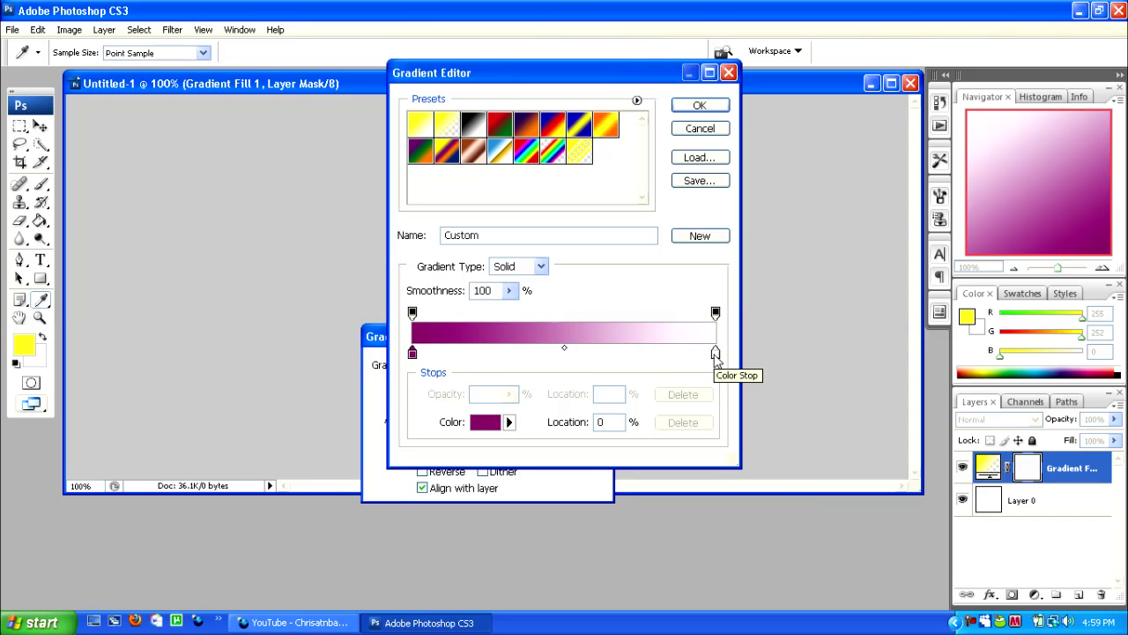
{"action": "left_click", "coordinate": [682, 107]}
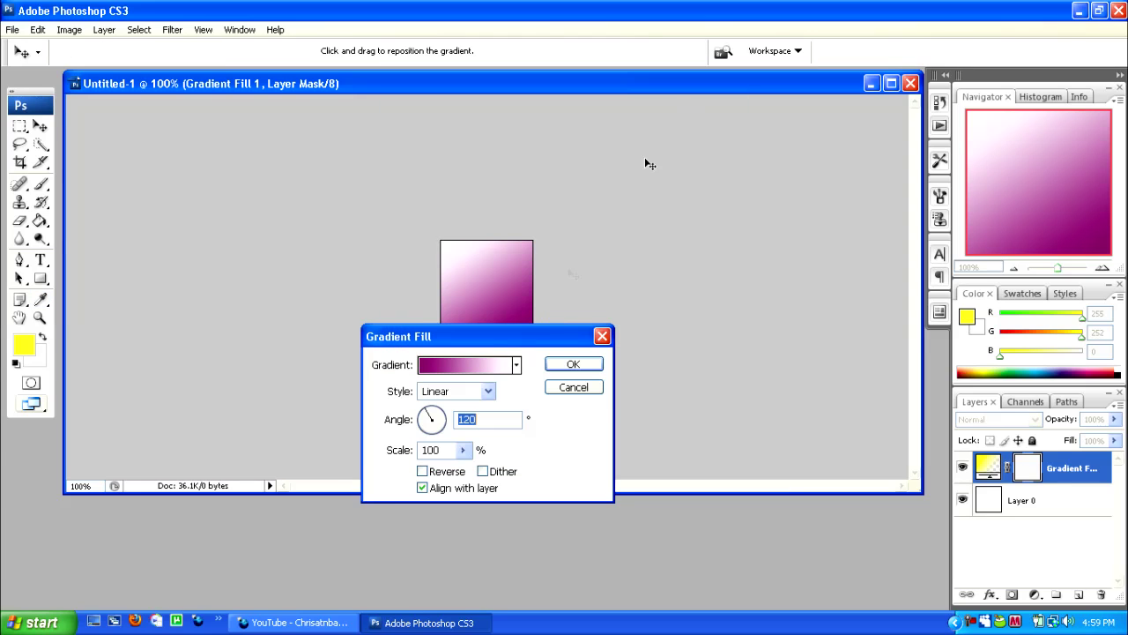
{"action": "left_click", "coordinate": [573, 364]}
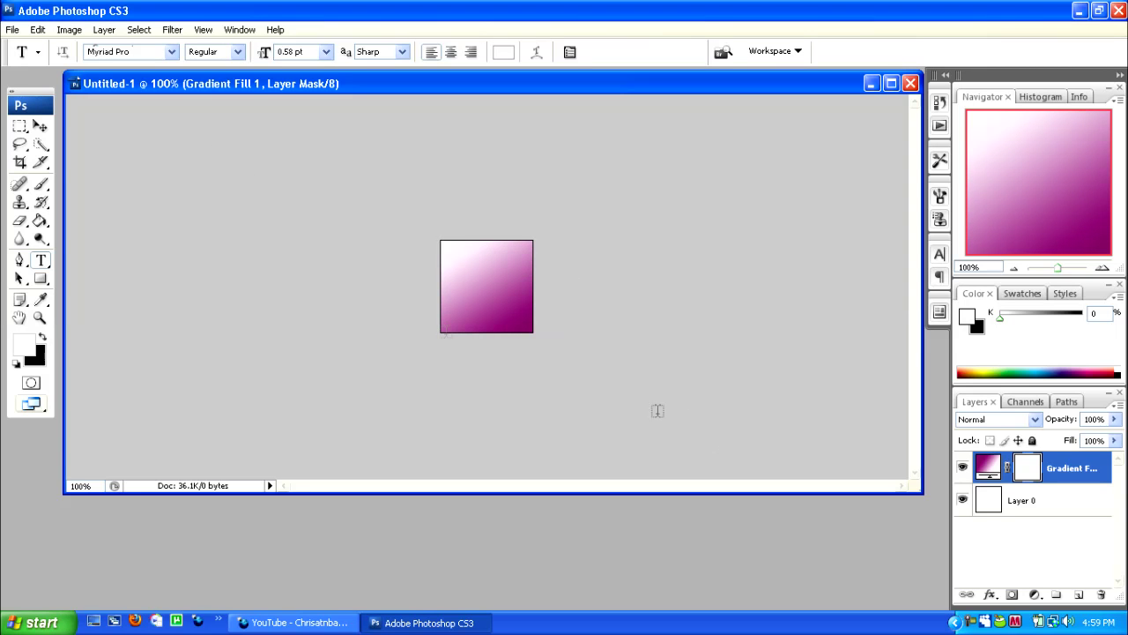
- Place a text box at the square's top-left corner with the letter C coloured black
{"action": "left_click_drag", "start_coordinate": [217, 135], "coordinate": [727, 451]}
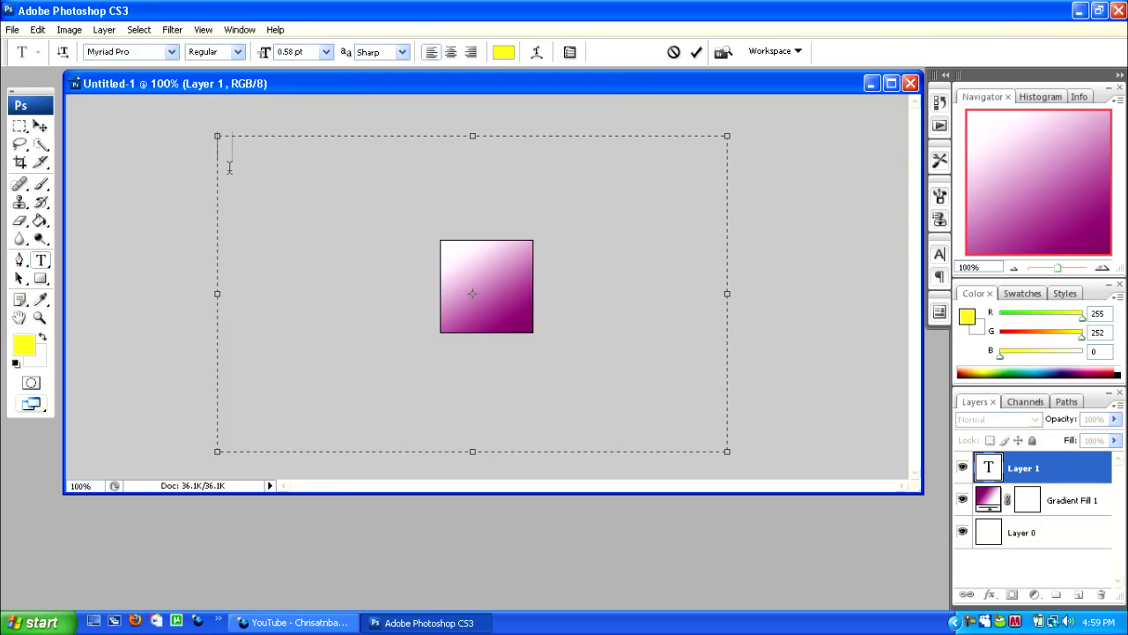
{"action": "left_click_drag", "start_coordinate": [150, 139], "coordinate": [378, 251]}
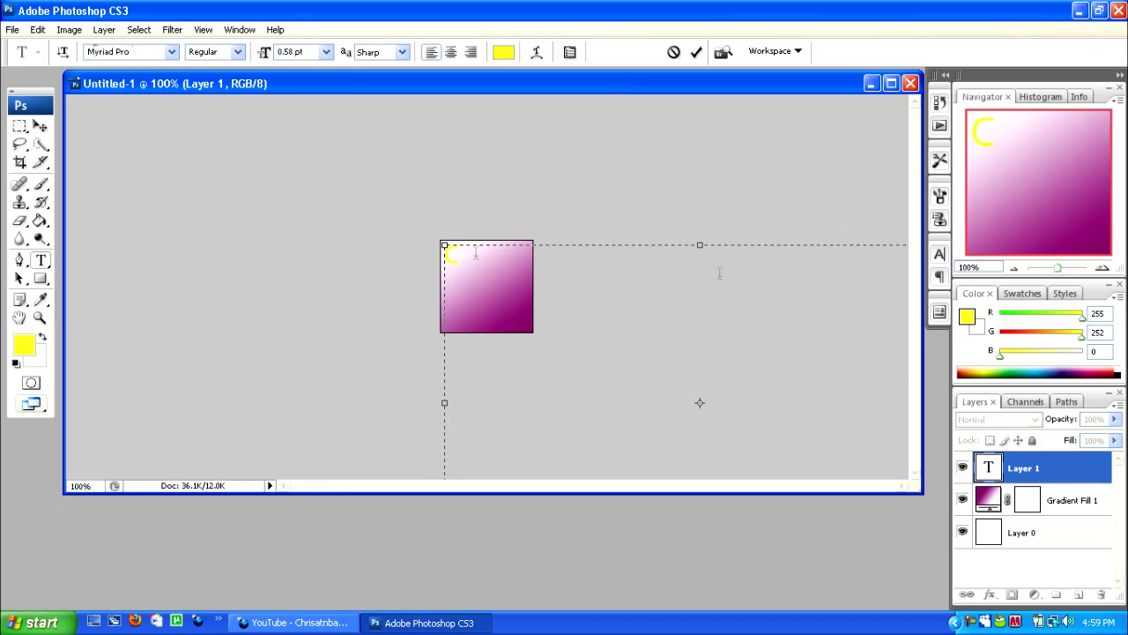
{"action": "left_click", "coordinate": [22, 342]}
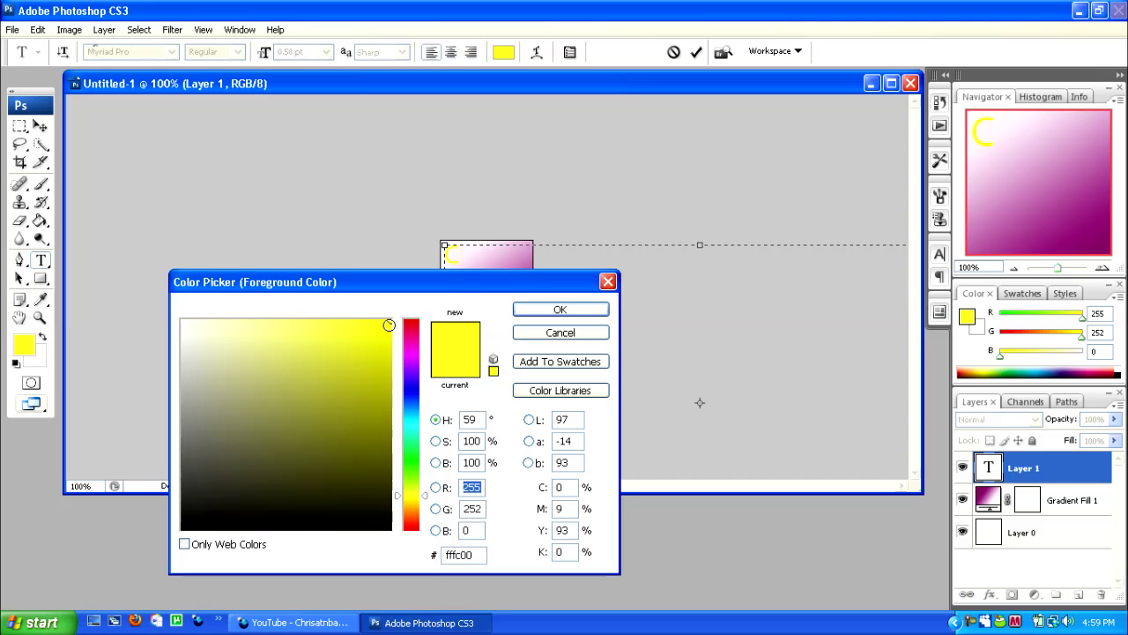
{"action": "mouse_move", "coordinate": [389, 325]}
{"action": "left_mouse_down"}
{"action": "mouse_move", "coordinate": [335, 355]}
{"action": "mouse_move", "coordinate": [314, 519]}
{"action": "mouse_move", "coordinate": [280, 529]}
{"action": "left_mouse_up"}
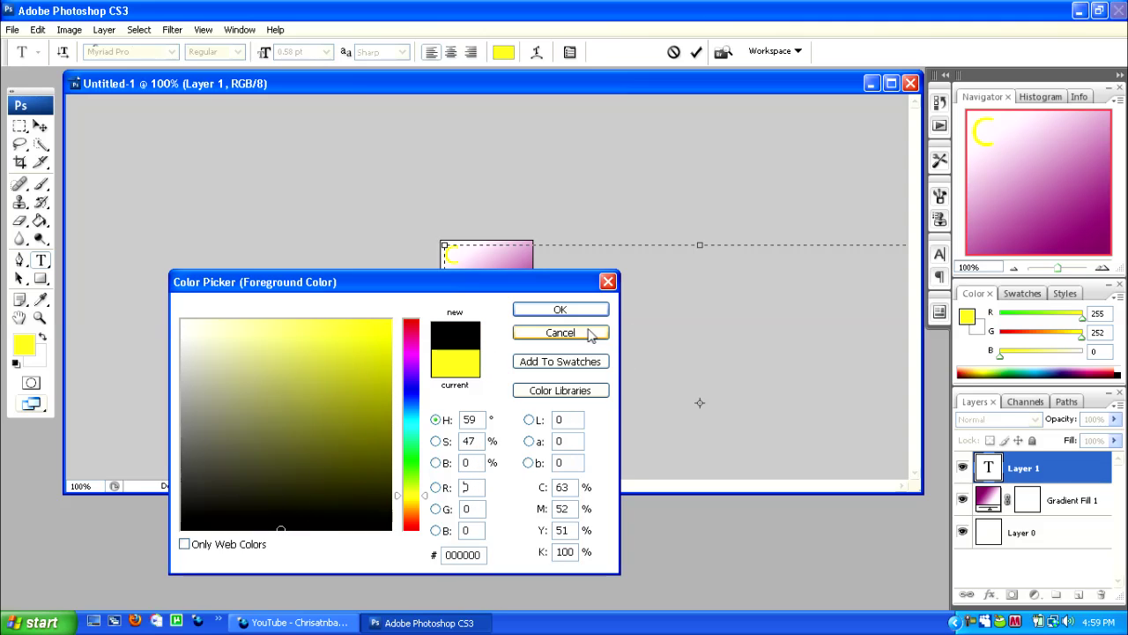
{"action": "left_click", "coordinate": [592, 308]}
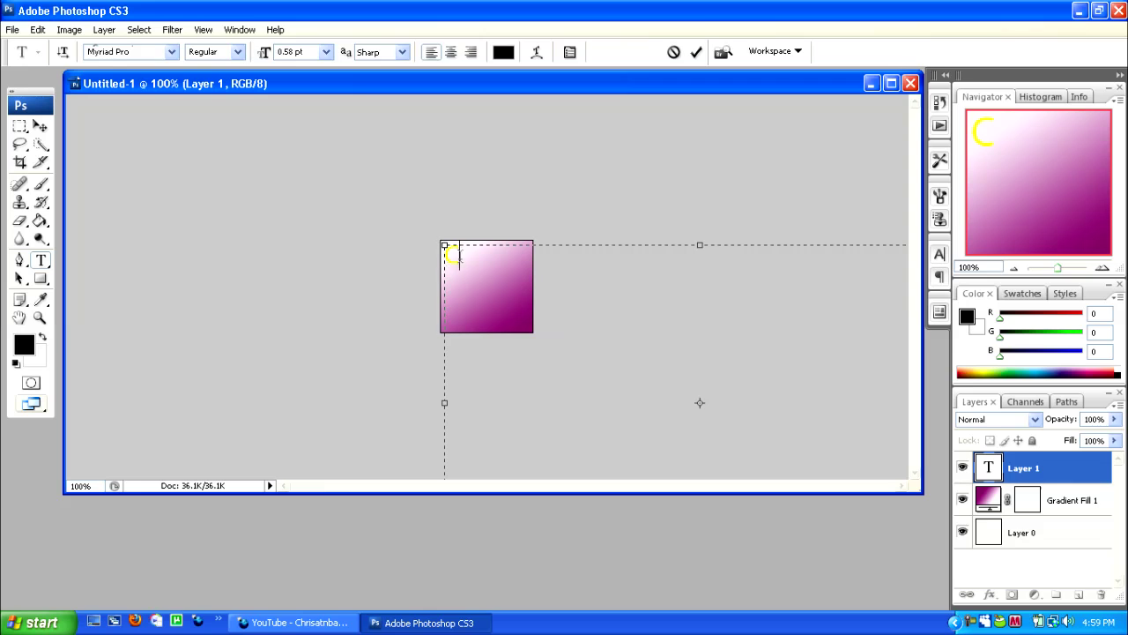
{"action": "key", "text": "ctrl+a"}
{"action": "left_click", "coordinate": [24, 344]}
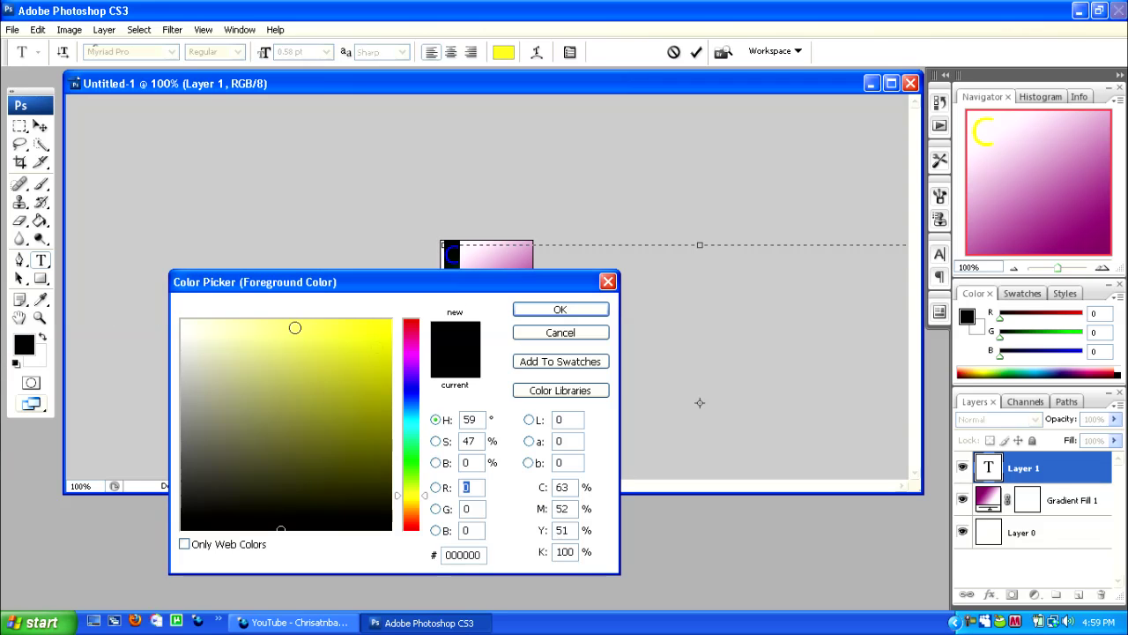
{"action": "left_click", "coordinate": [539, 310]}
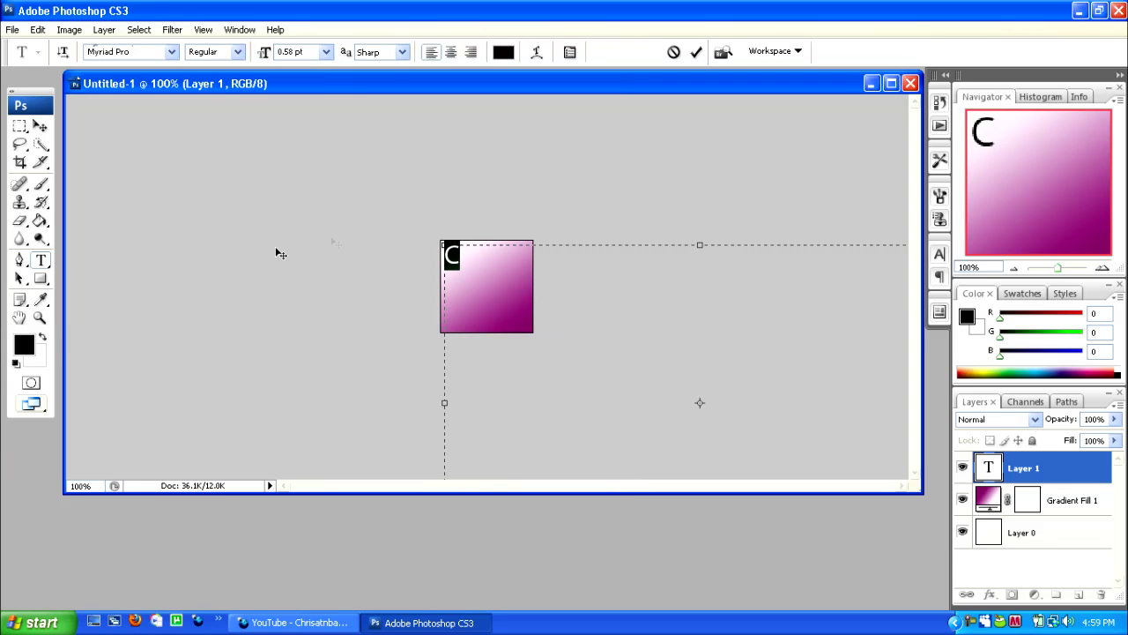
{"action": "left_click", "coordinate": [485, 277]}
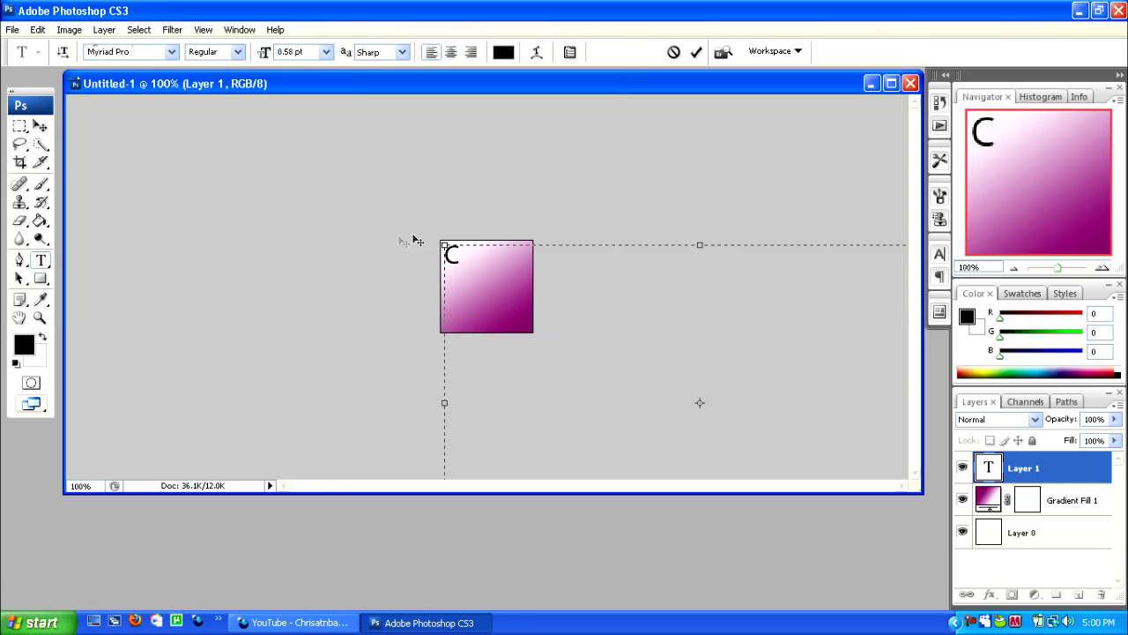
- Free-transform the letter C to about 189.7%, keeping it aligned to the top-left corner
{"action": "left_click", "coordinate": [41, 128]}
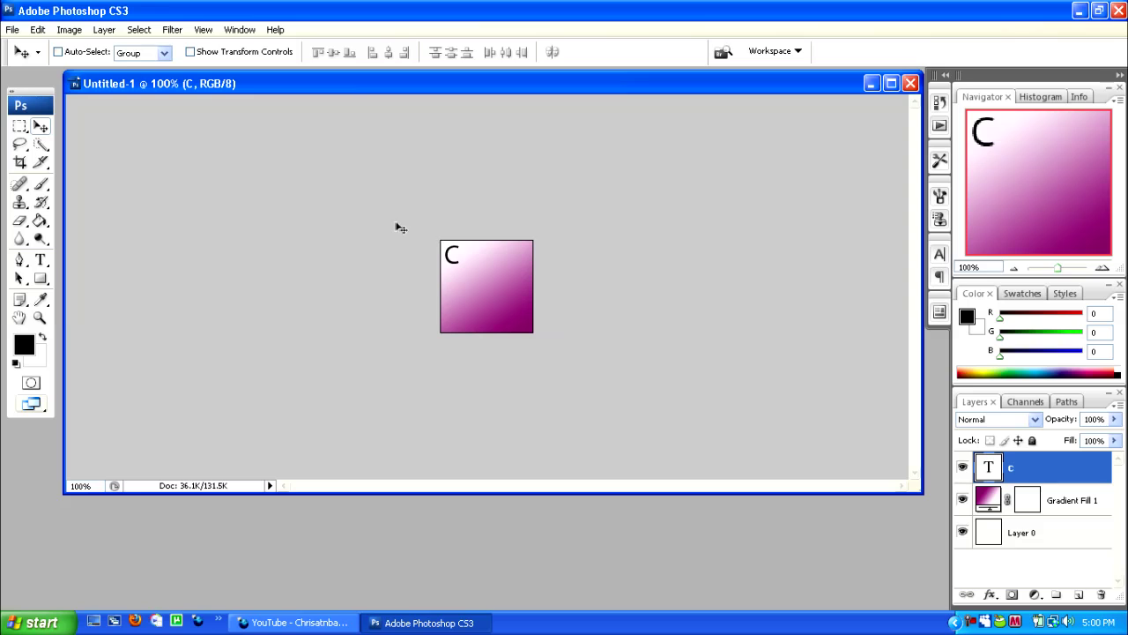
{"action": "mouse_move", "coordinate": [451, 257]}
{"action": "left_mouse_down"}
{"action": "mouse_move", "coordinate": [423, 217]}
{"action": "mouse_move", "coordinate": [446, 255]}
{"action": "left_mouse_up"}
{"action": "key", "text": "ctrl+t"}
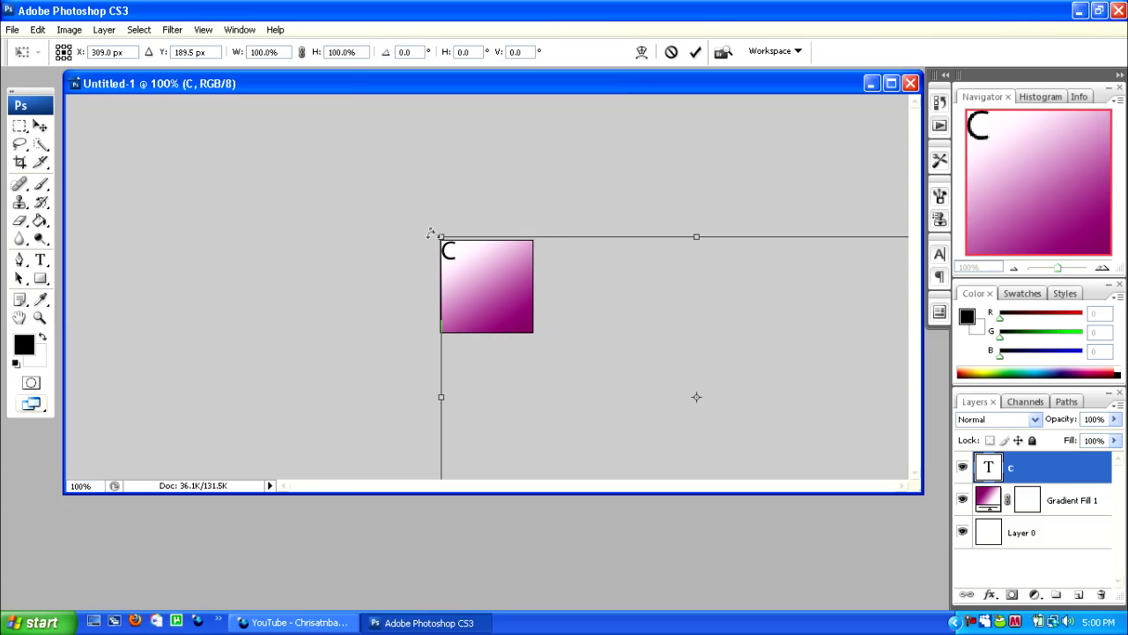
{"action": "left_click_drag", "start_coordinate": [436, 231], "coordinate": [171, 118]}
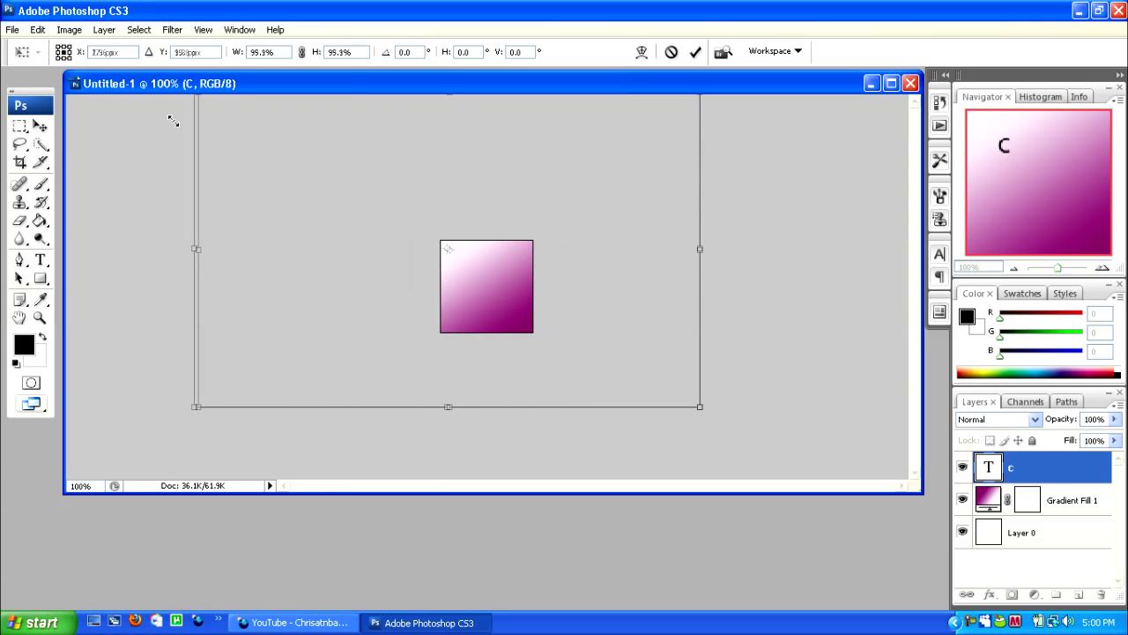
{"action": "left_click_drag", "start_coordinate": [262, 179], "coordinate": [518, 318]}
{"action": "left_click_drag", "start_coordinate": [454, 239], "coordinate": [339, 161]}
{"action": "left_click_drag", "start_coordinate": [452, 271], "coordinate": [524, 335]}
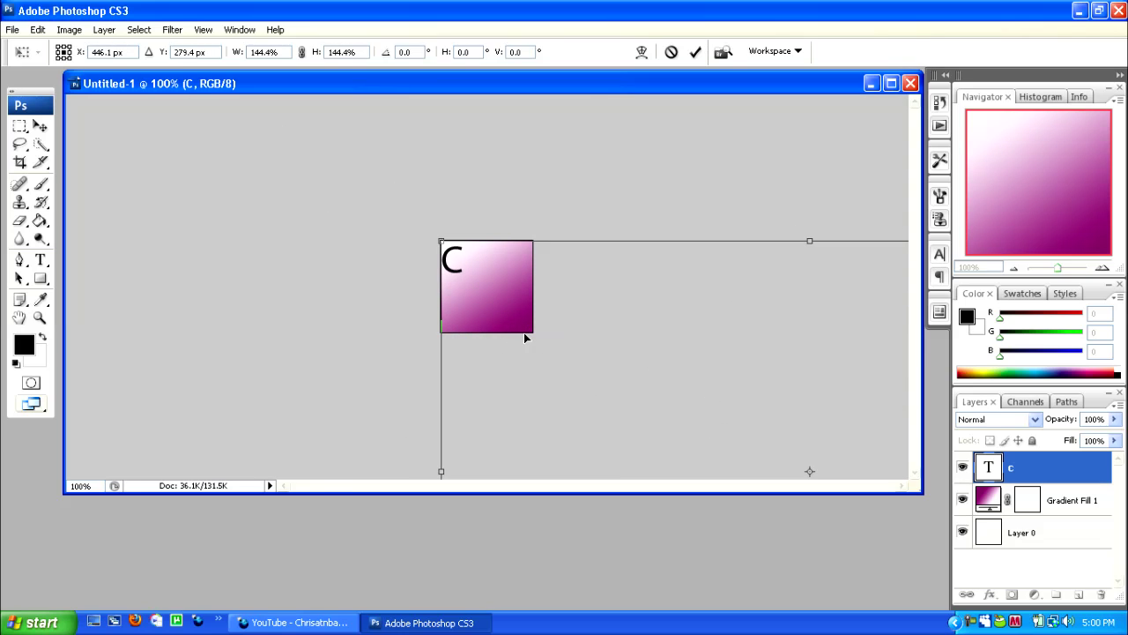
{"action": "left_click_drag", "start_coordinate": [442, 236], "coordinate": [520, 289]}
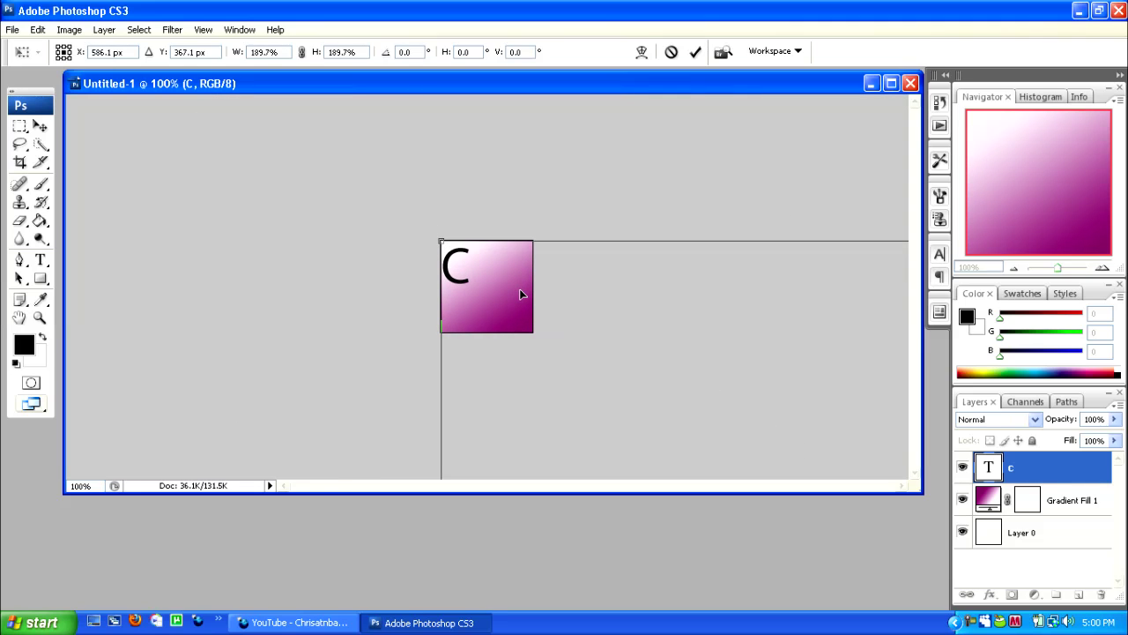
{"action": "key", "text": "Return"}
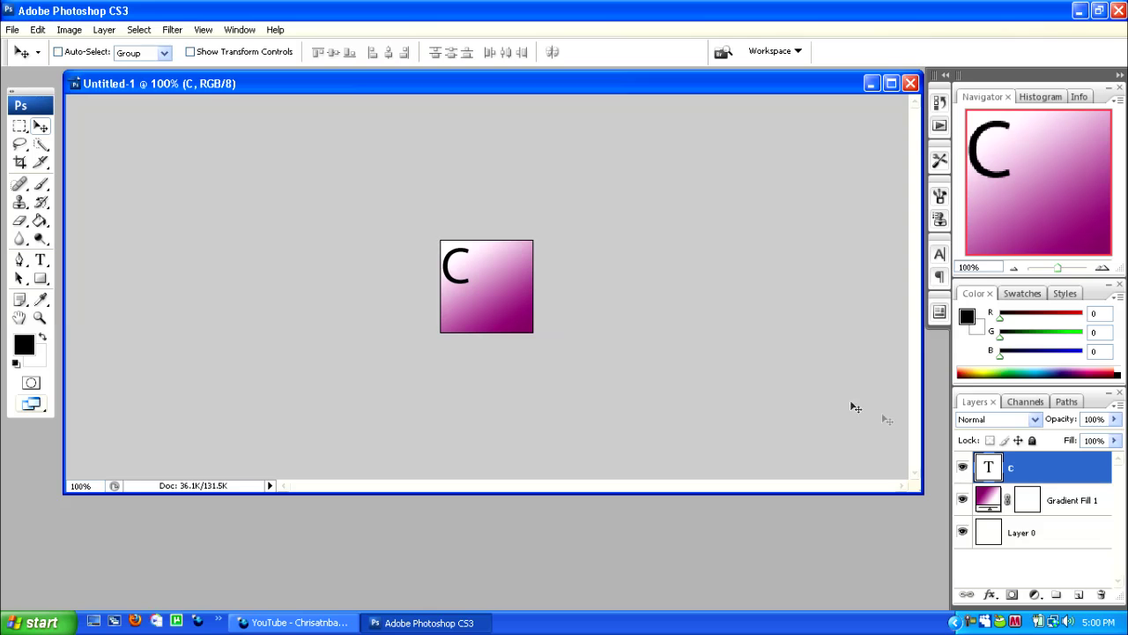
- Duplicate the C layer, drag the copy to the lower right, then delete the copy
{"action": "right_click", "coordinate": [1013, 467]}
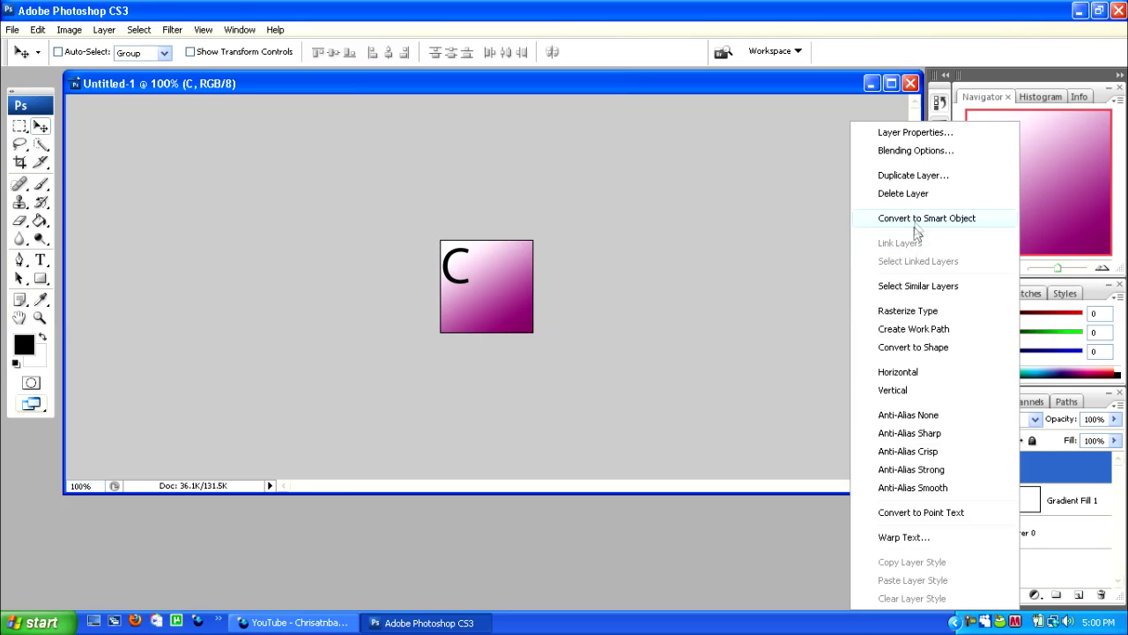
{"action": "left_click", "coordinate": [906, 176]}
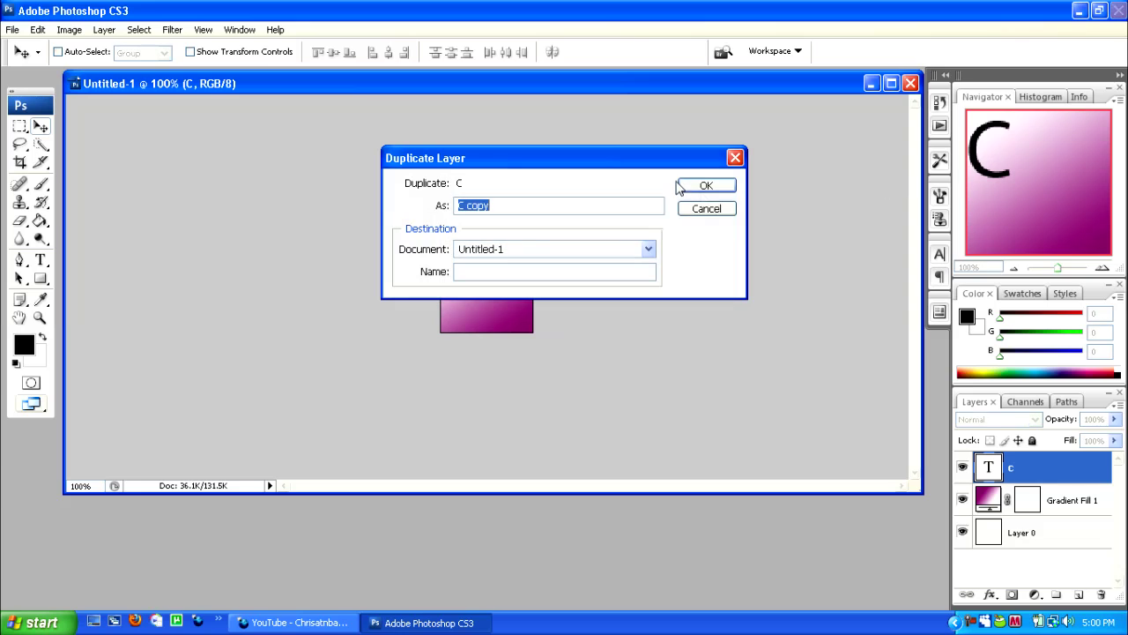
{"action": "left_click", "coordinate": [683, 185]}
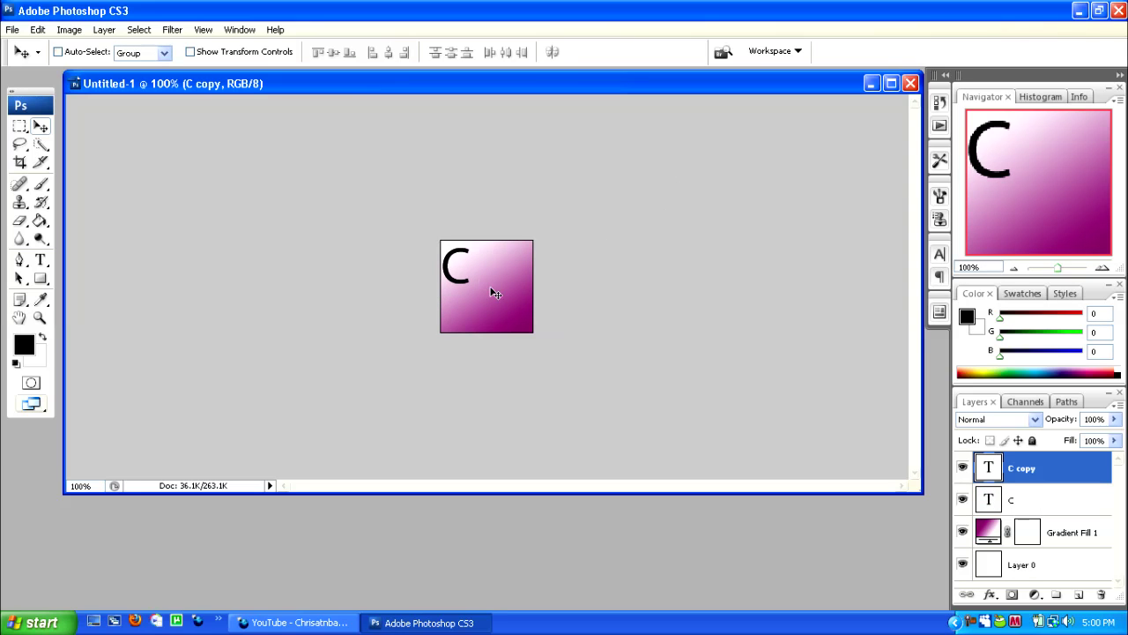
{"action": "left_click_drag", "start_coordinate": [491, 290], "coordinate": [535, 327]}
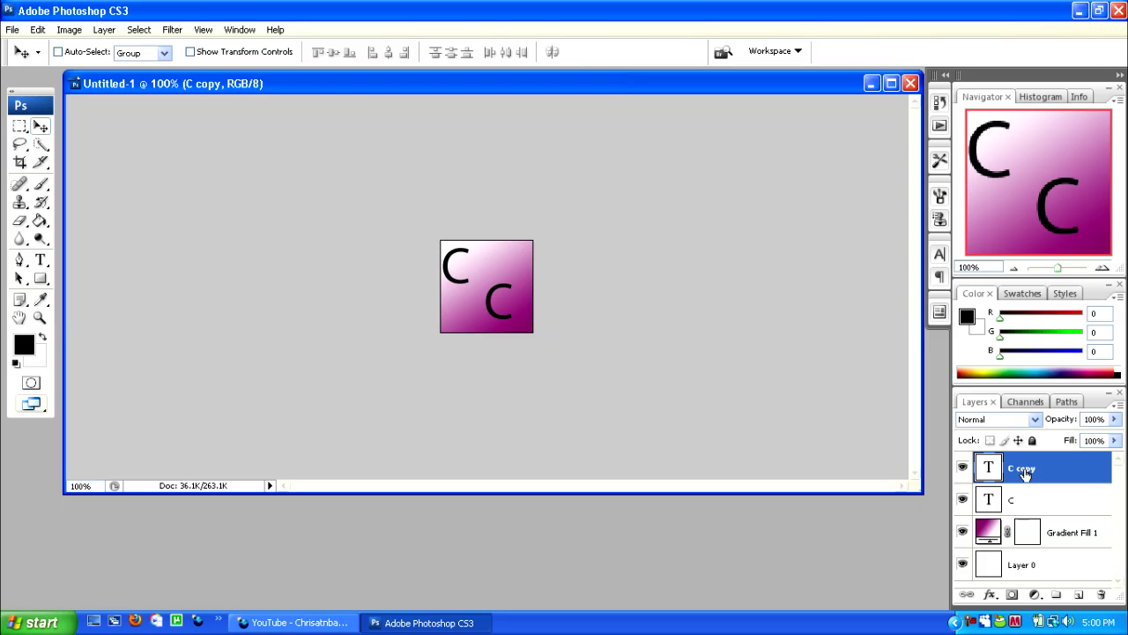
{"action": "key", "text": "Delete"}
- Set the Type tool font size to 0.58 pt and commit a new text layer on the canvas
{"action": "left_click", "coordinate": [40, 262]}
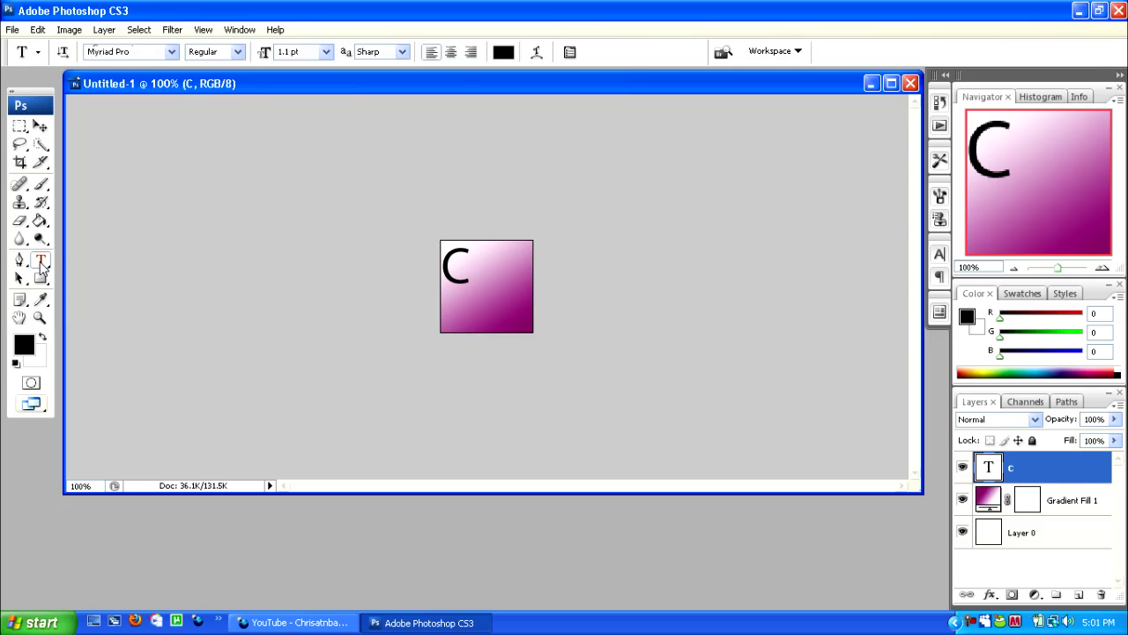
{"action": "left_click", "coordinate": [307, 52]}
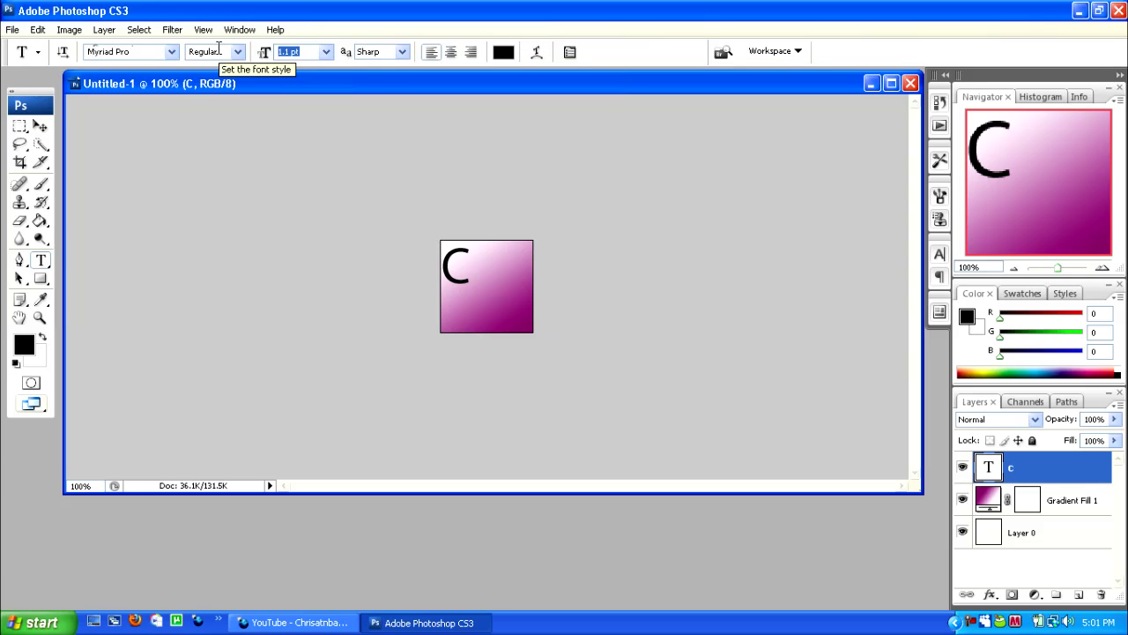
{"action": "key", "text": "BackSpace"}
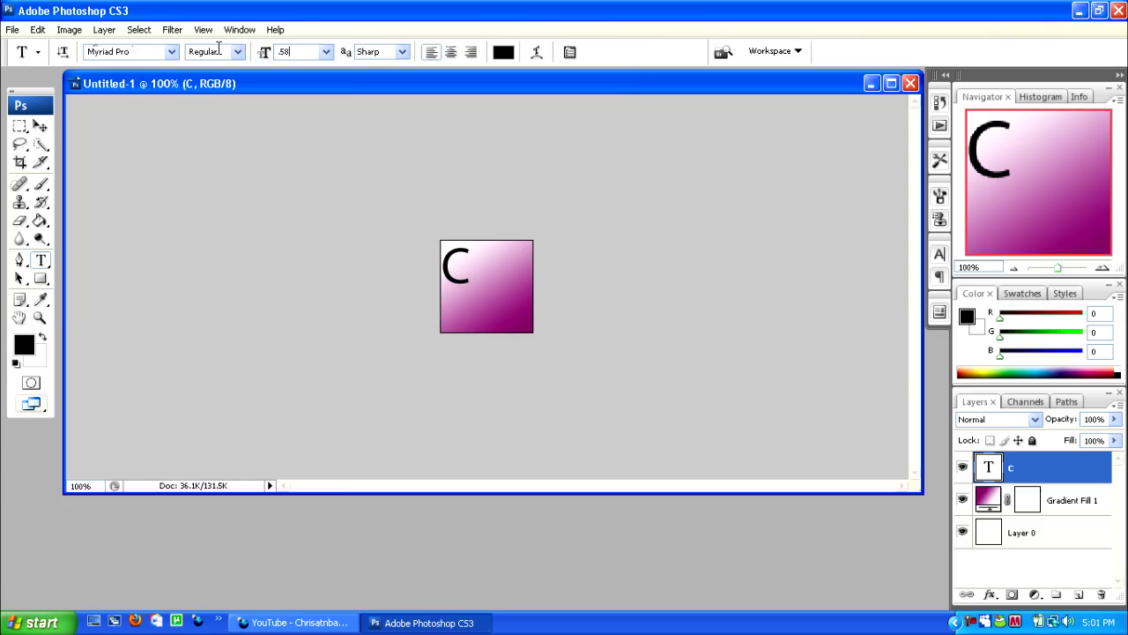
{"action": "left_click", "coordinate": [244, 112]}
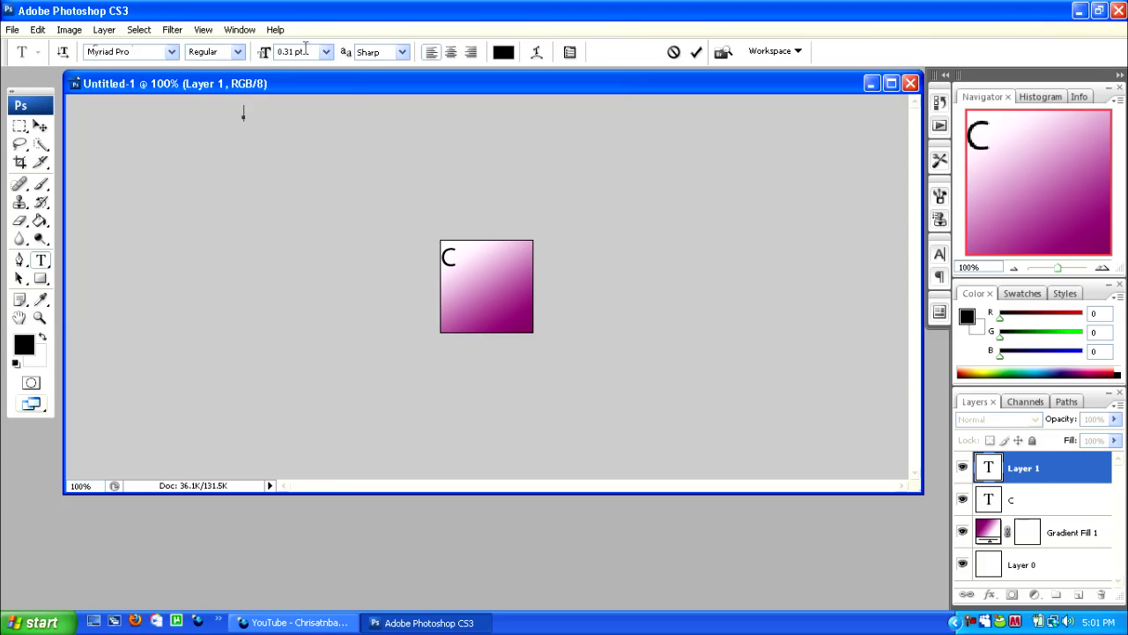
{"action": "left_click", "coordinate": [269, 53]}
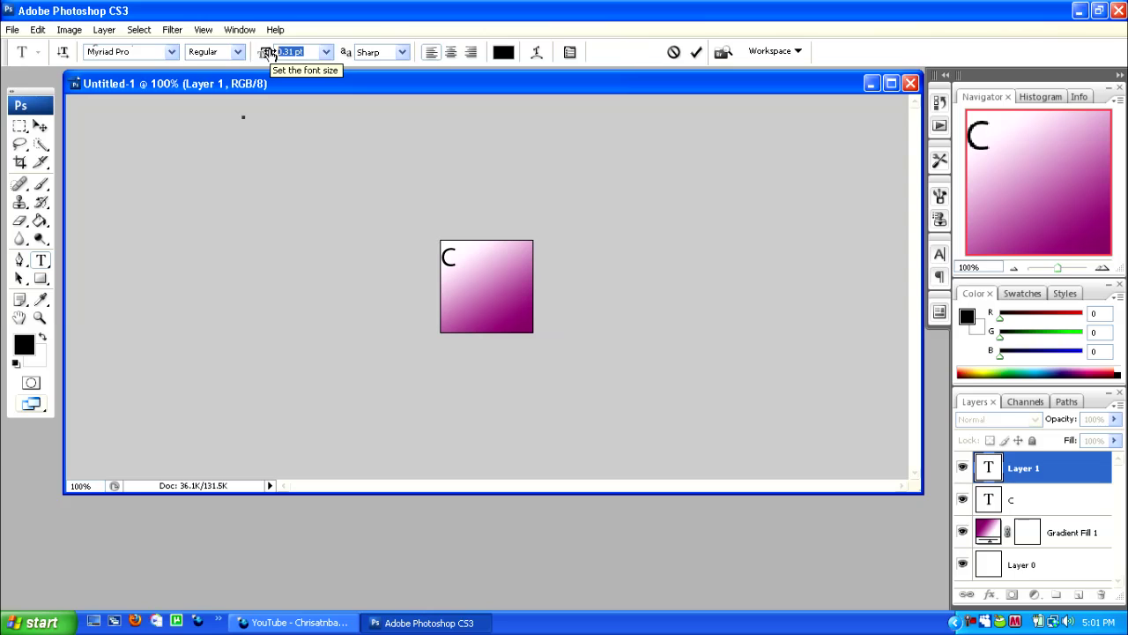
{"action": "type", "text": "1"}
{"action": "type", "text": "58"}
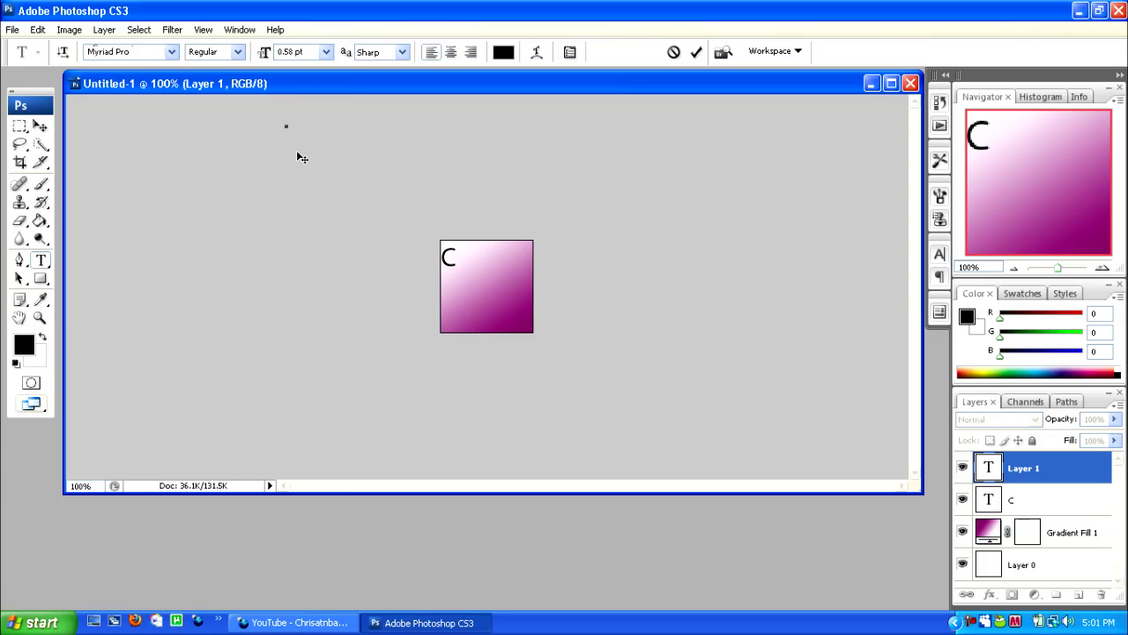
{"action": "left_click", "coordinate": [287, 116]}
{"action": "left_click_drag", "start_coordinate": [290, 129], "coordinate": [293, 132]}
{"action": "left_click", "coordinate": [40, 127]}
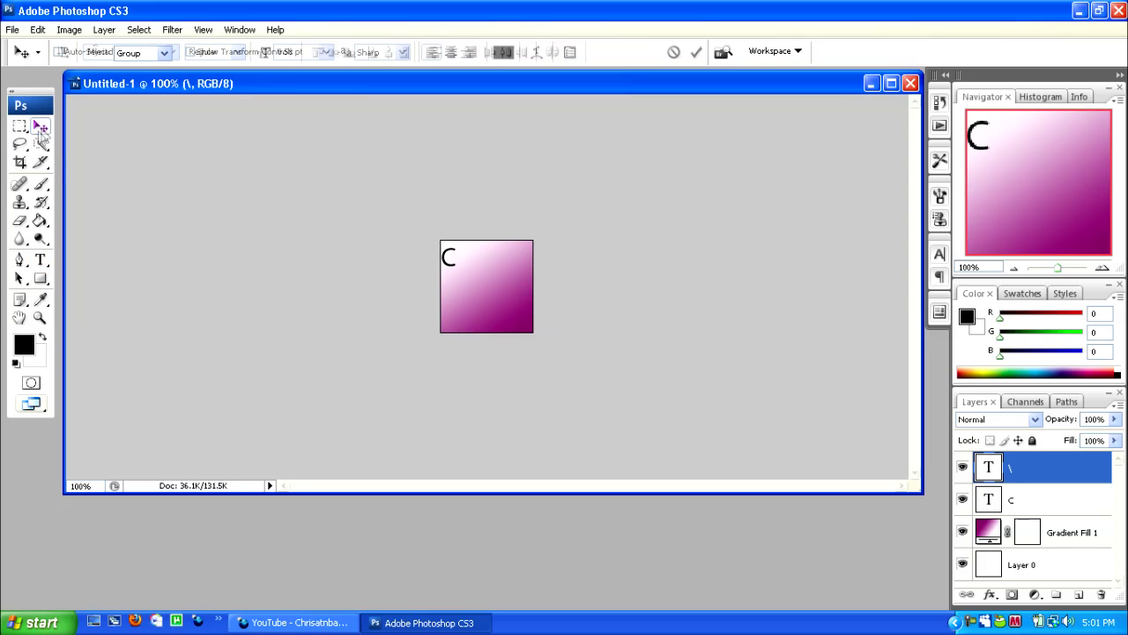
{"action": "left_click", "coordinate": [40, 259]}
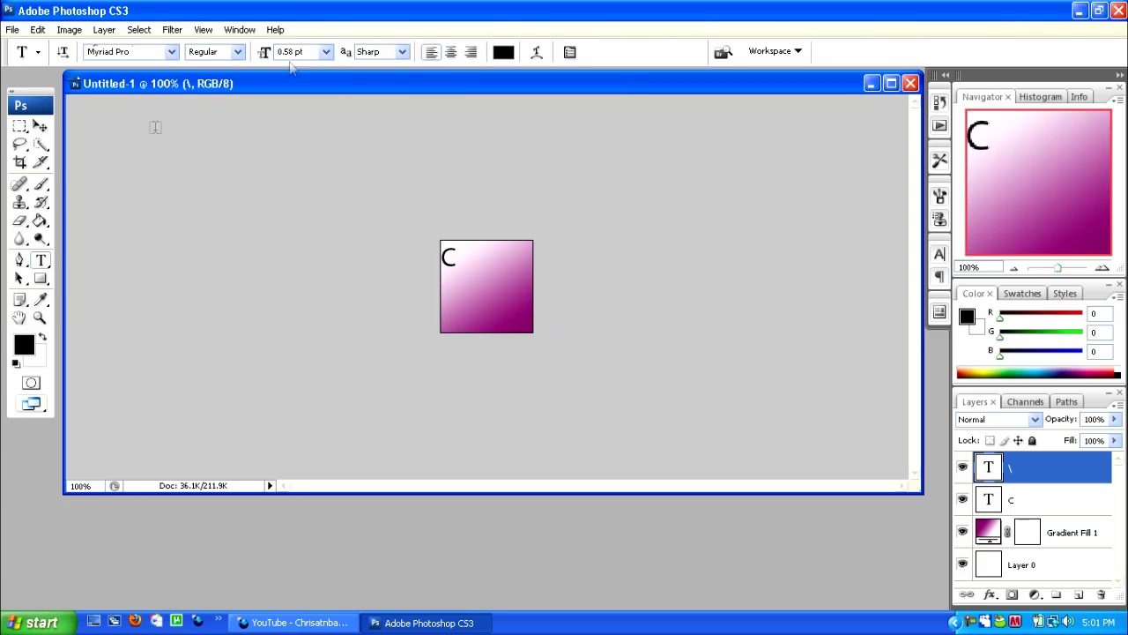
- Type a letter M in a text box over the square's lower right
{"action": "left_click_drag", "start_coordinate": [159, 136], "coordinate": [752, 446]}
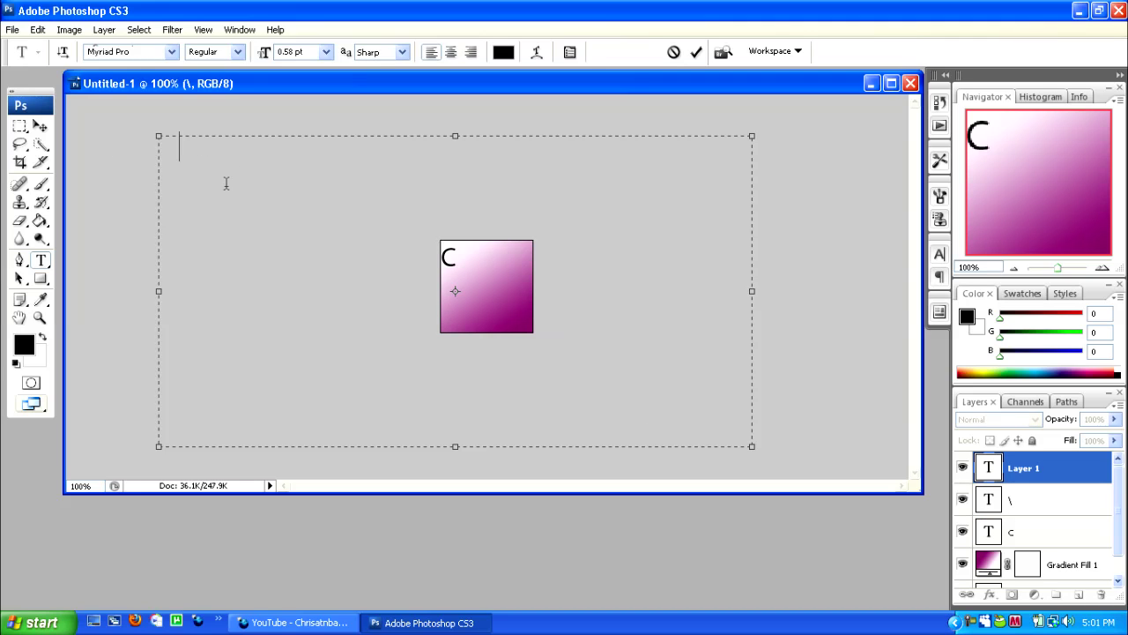
{"action": "left_click_drag", "start_coordinate": [114, 170], "coordinate": [458, 333]}
{"action": "type", "text": "M"}
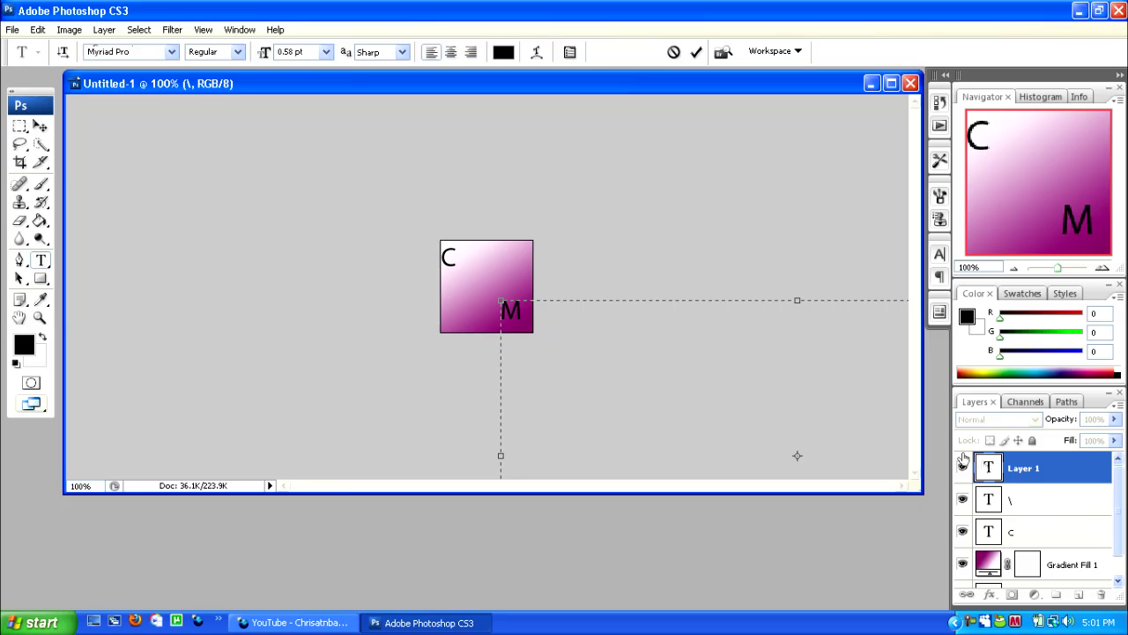
- Delete the stray backslash text layer
{"action": "left_click", "coordinate": [1012, 501]}
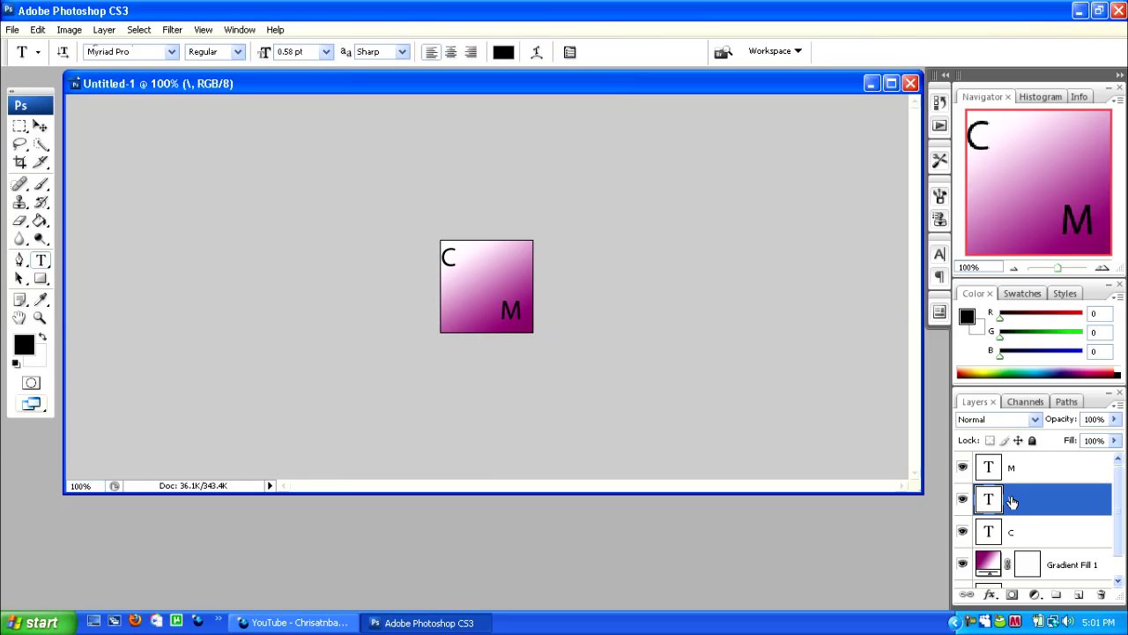
{"action": "right_click", "coordinate": [1020, 512]}
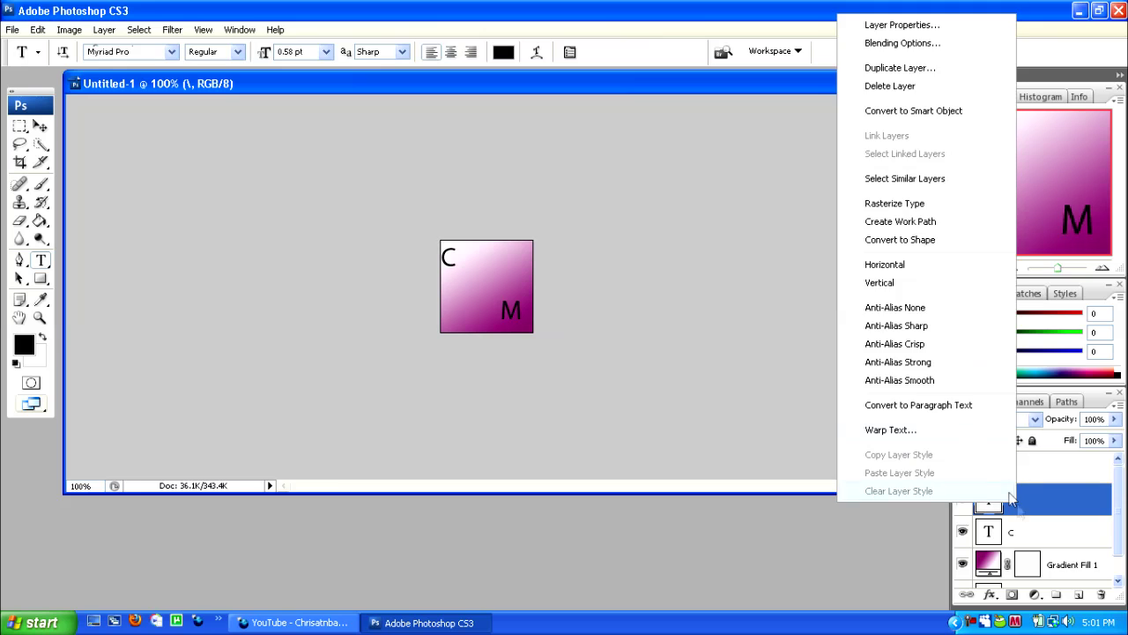
{"action": "left_click", "coordinate": [926, 83]}
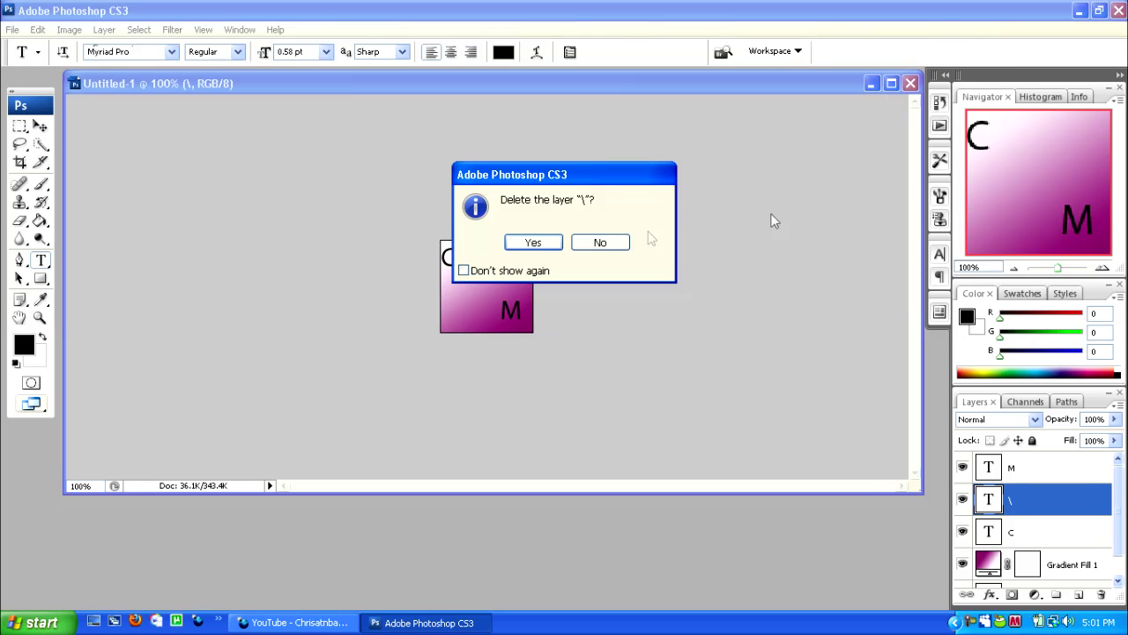
{"action": "left_click", "coordinate": [548, 249]}
{"action": "left_click", "coordinate": [621, 278]}
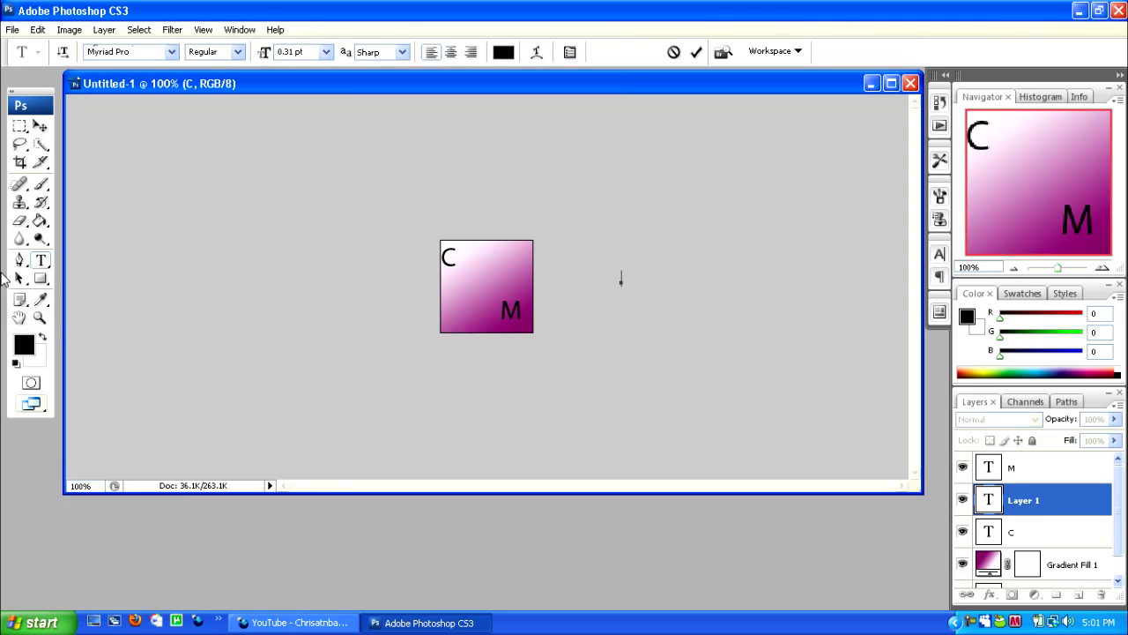
{"action": "left_click", "coordinate": [40, 126]}
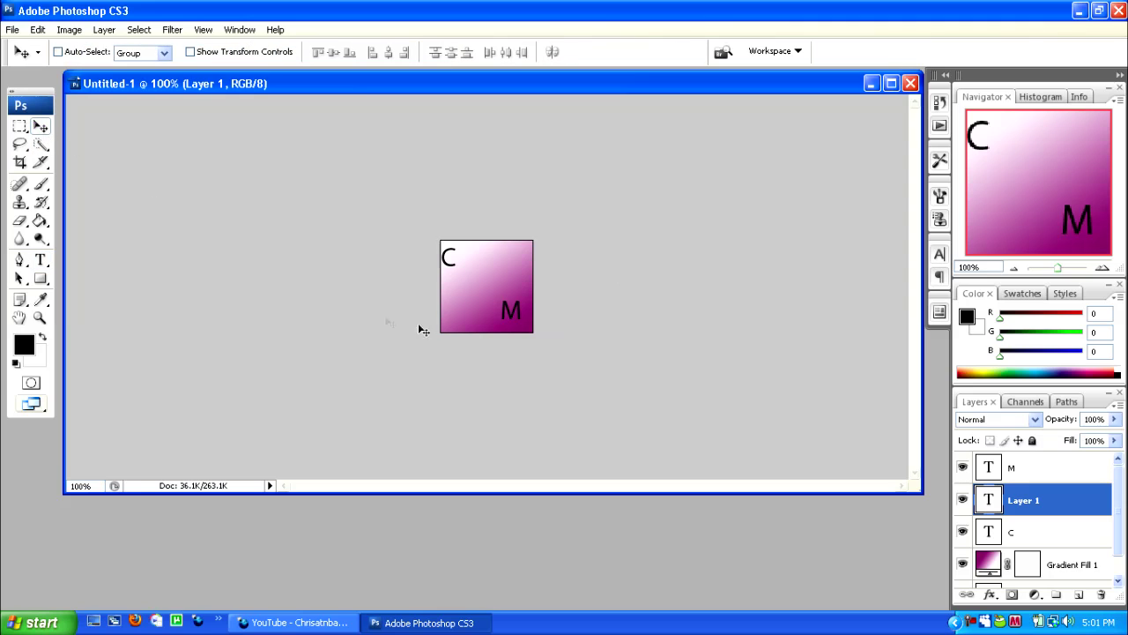
- Free-transform the M layer to about 163.4%, keeping it in the square's lower-right corner
{"action": "left_click", "coordinate": [511, 310]}
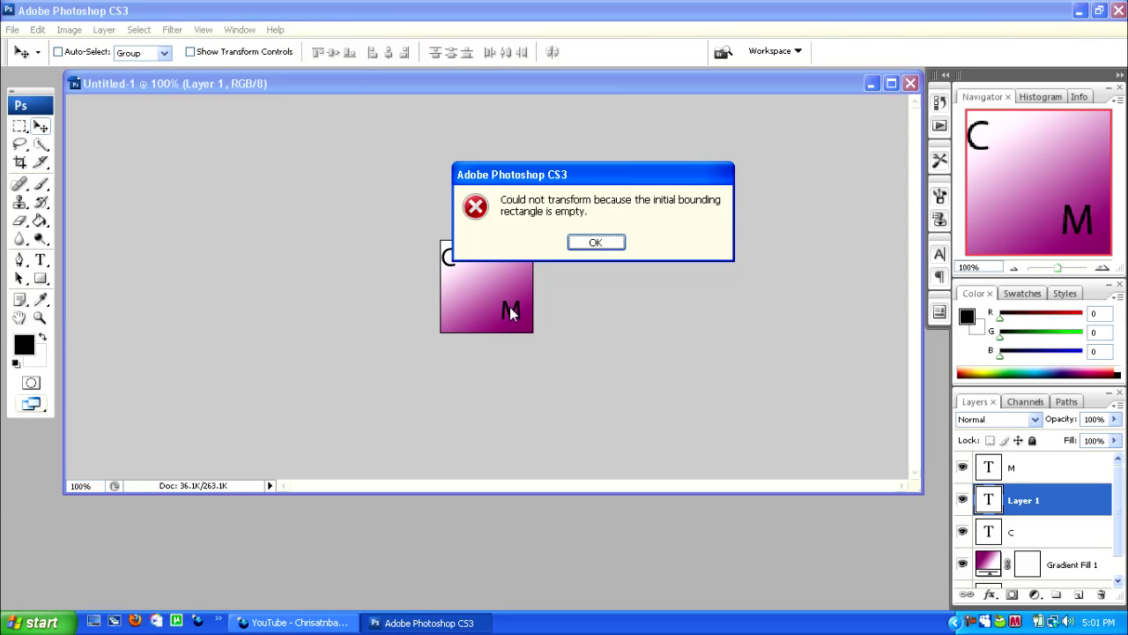
{"action": "left_click", "coordinate": [596, 242]}
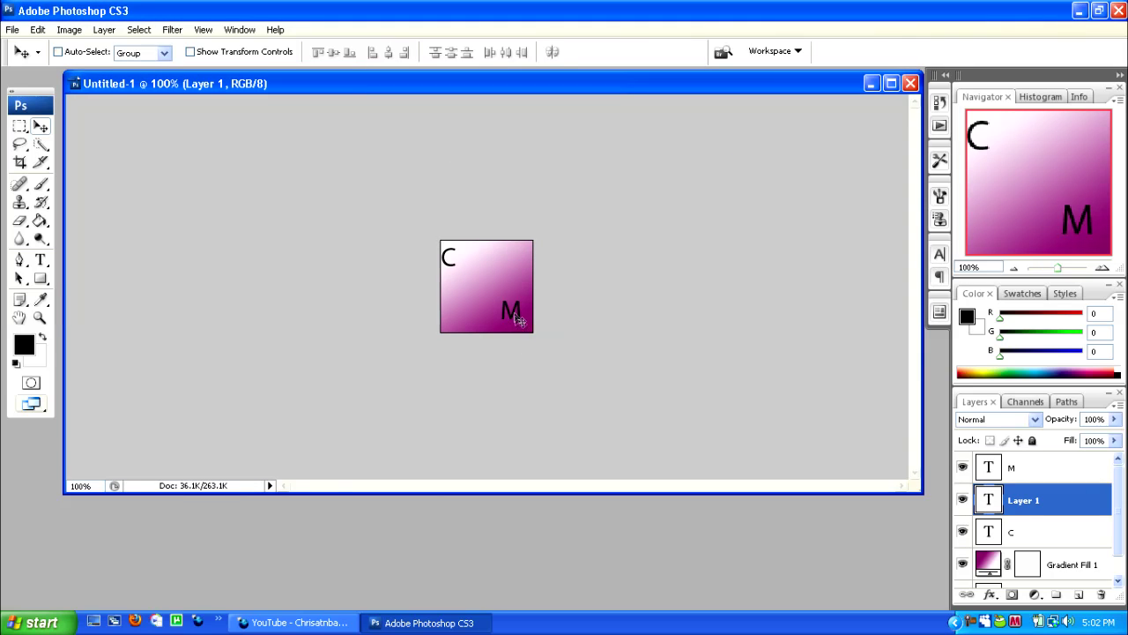
{"action": "left_click", "coordinate": [1020, 468]}
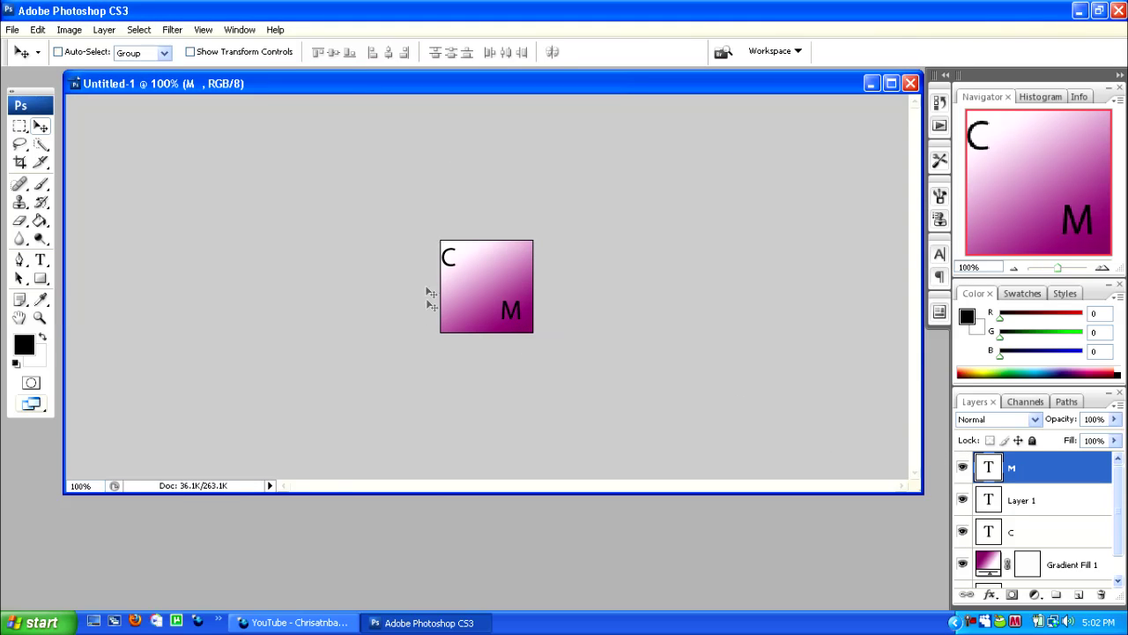
{"action": "key", "text": "ctrl+t"}
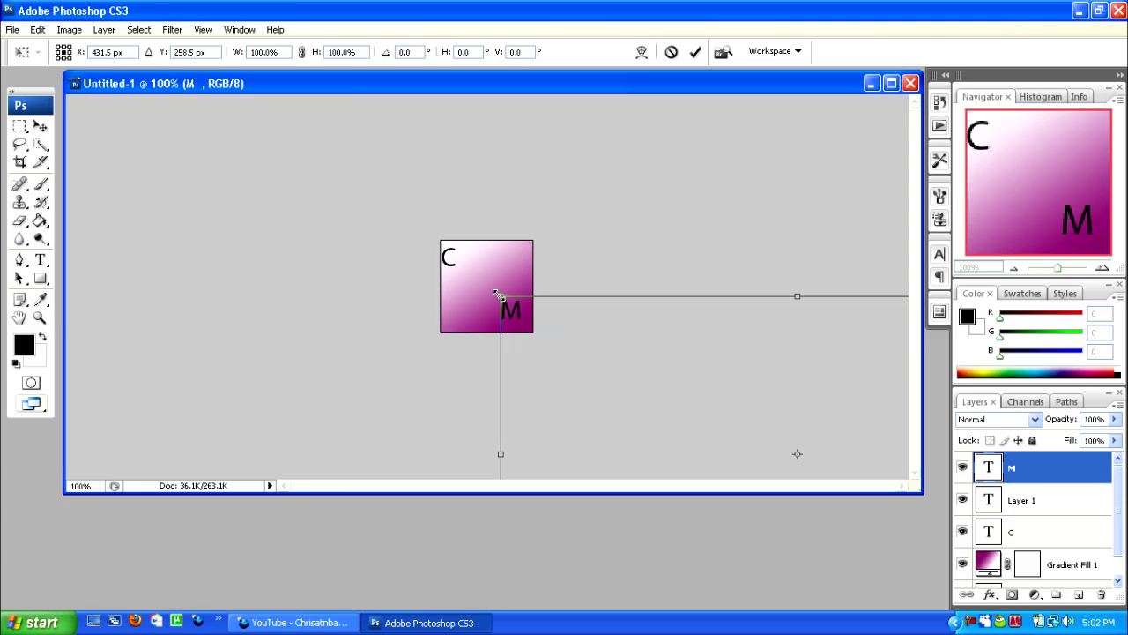
{"action": "left_click_drag", "start_coordinate": [496, 292], "coordinate": [192, 133]}
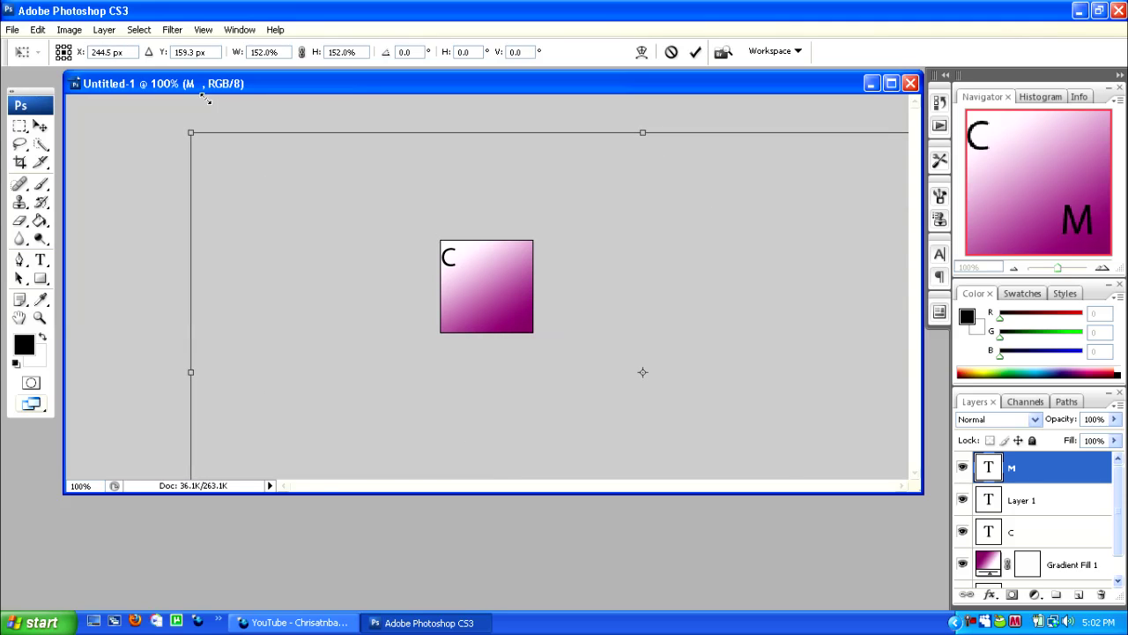
{"action": "left_click_drag", "start_coordinate": [248, 187], "coordinate": [549, 340]}
{"action": "left_click_drag", "start_coordinate": [495, 289], "coordinate": [565, 330]}
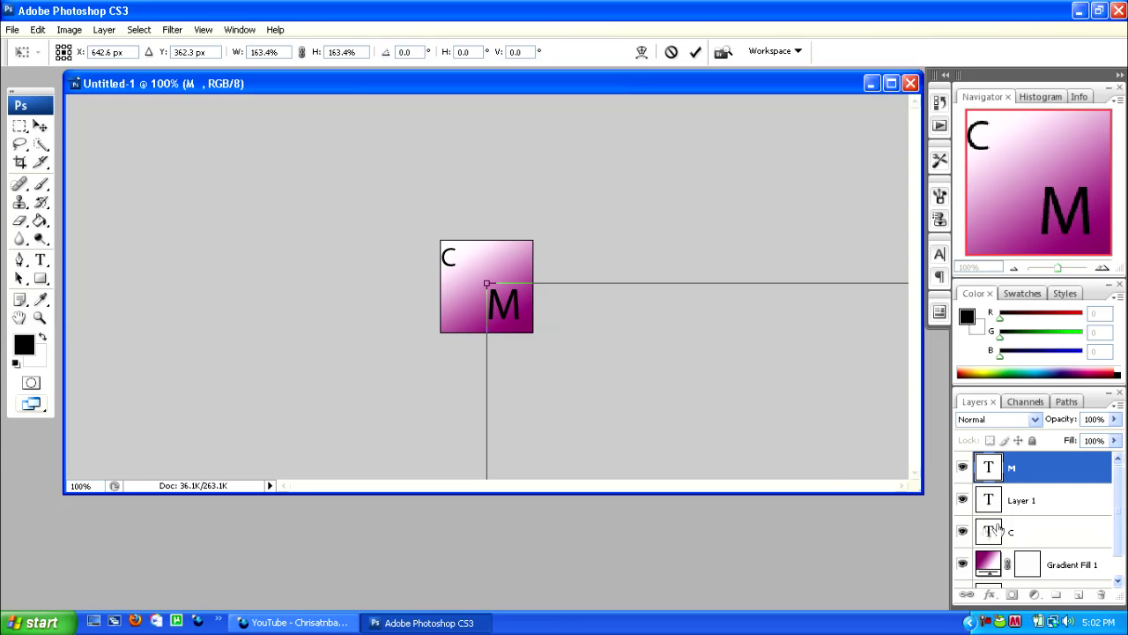
{"action": "key", "text": "Return"}
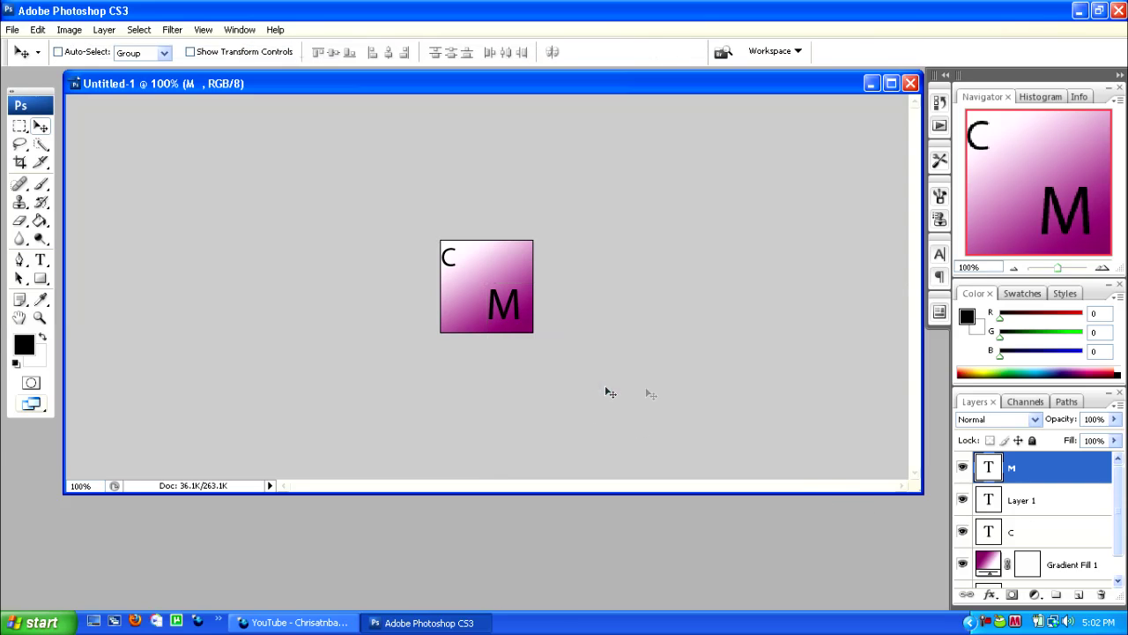
- Scale the C layer up to about 178.4% and move it into the square's top-left corner
{"action": "left_click", "coordinate": [1067, 531]}
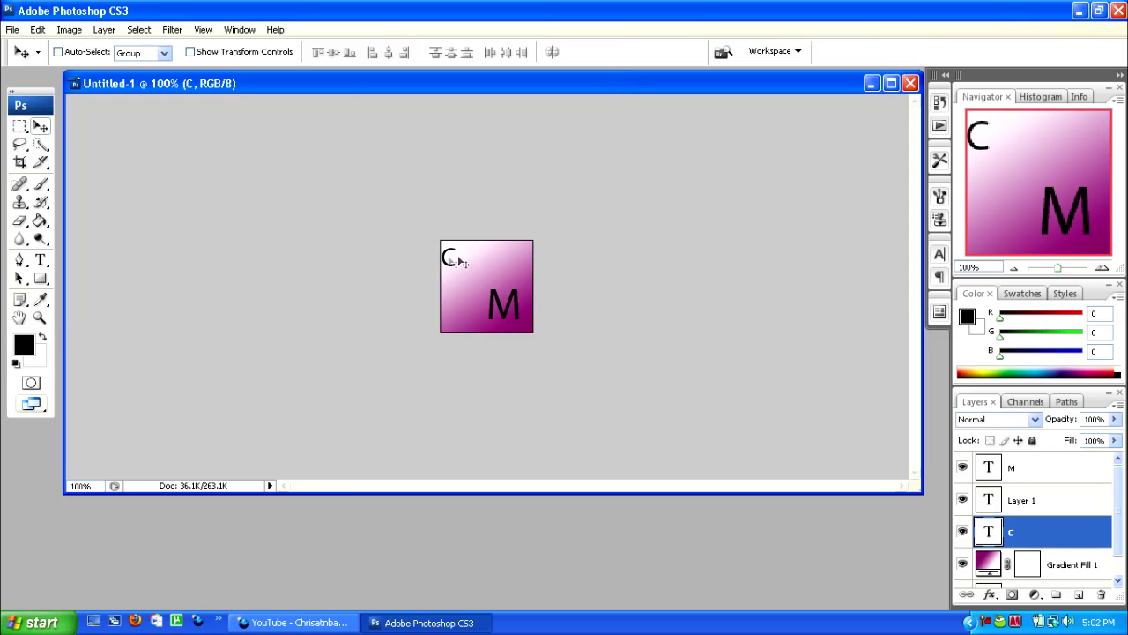
{"action": "key", "text": "ctrl+t"}
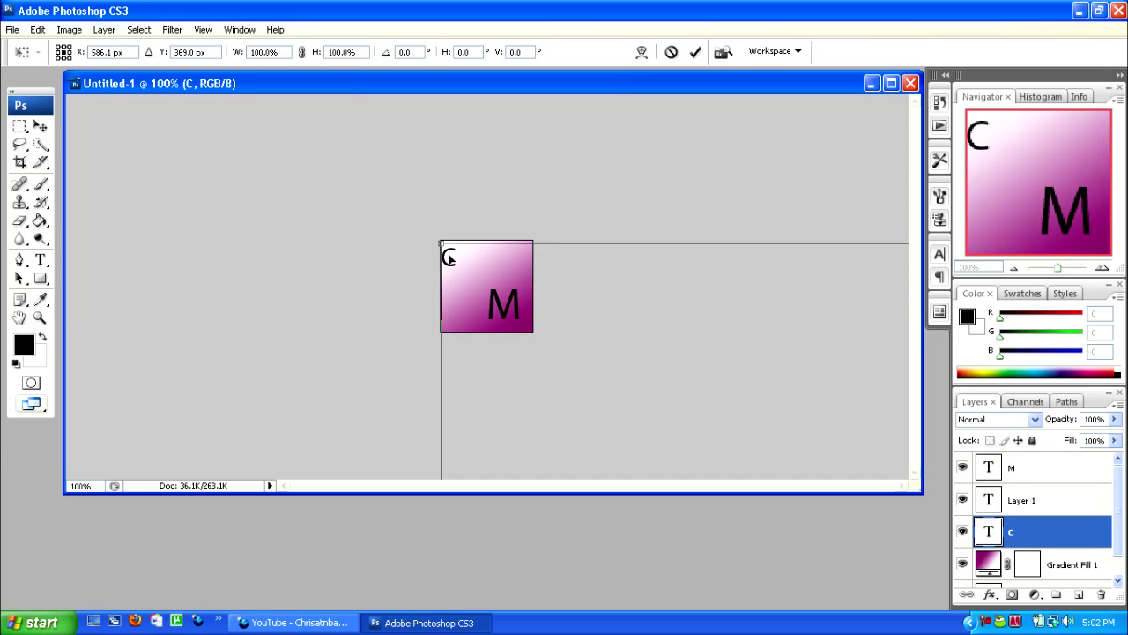
{"action": "left_click_drag", "start_coordinate": [442, 240], "coordinate": [544, 327]}
{"action": "left_click_drag", "start_coordinate": [457, 240], "coordinate": [151, 100]}
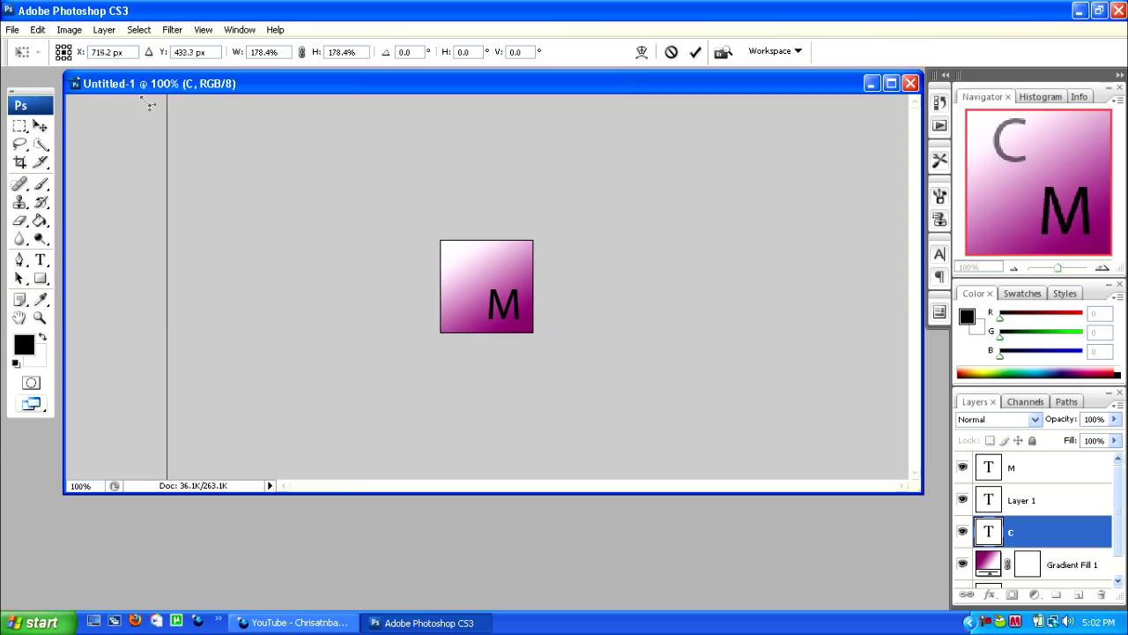
{"action": "left_click_drag", "start_coordinate": [284, 257], "coordinate": [578, 397]}
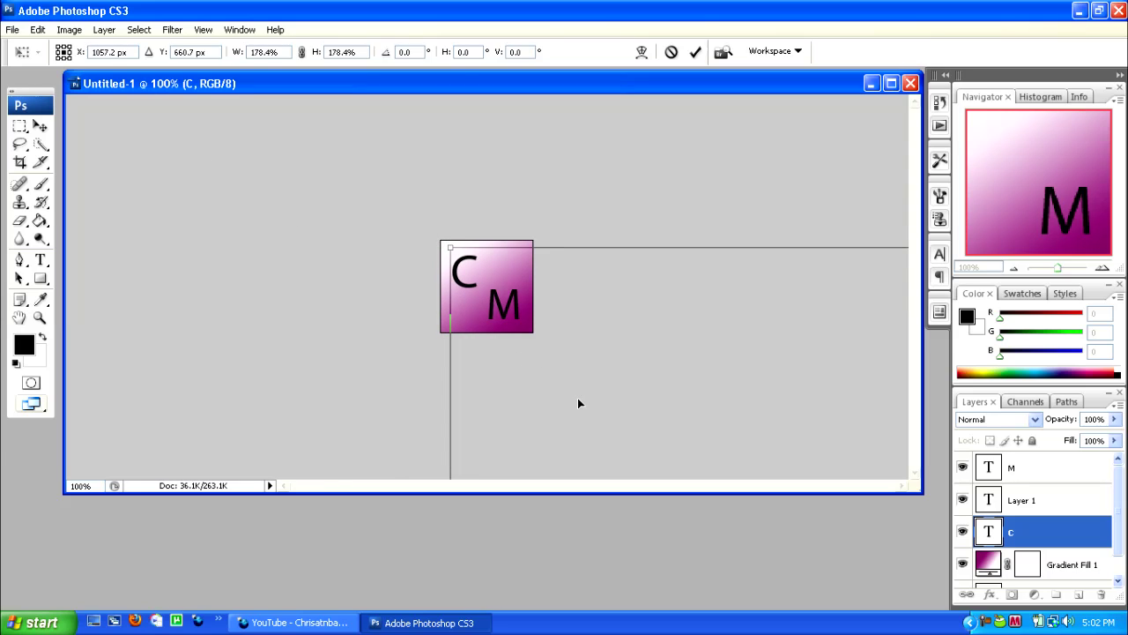
{"action": "key", "text": "Return"}
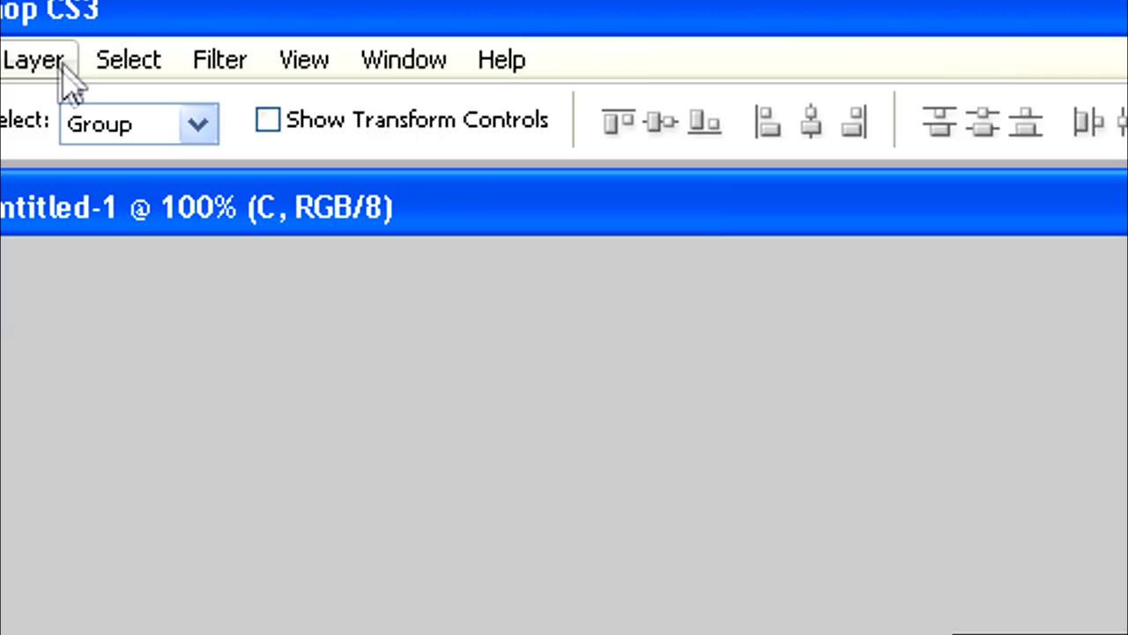
- Apply a Bevel and Emboss layer style to the C with Depth set to 1%
{"action": "left_click", "coordinate": [105, 30]}
{"action": "mouse_move", "coordinate": [133, 78]}
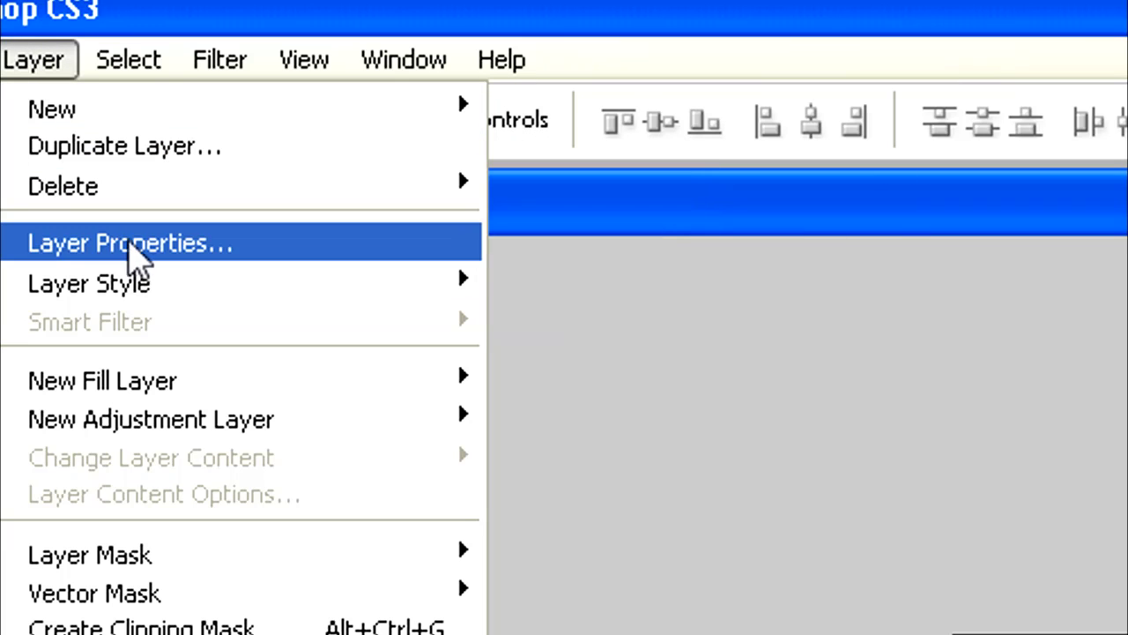
{"action": "mouse_move", "coordinate": [434, 280]}
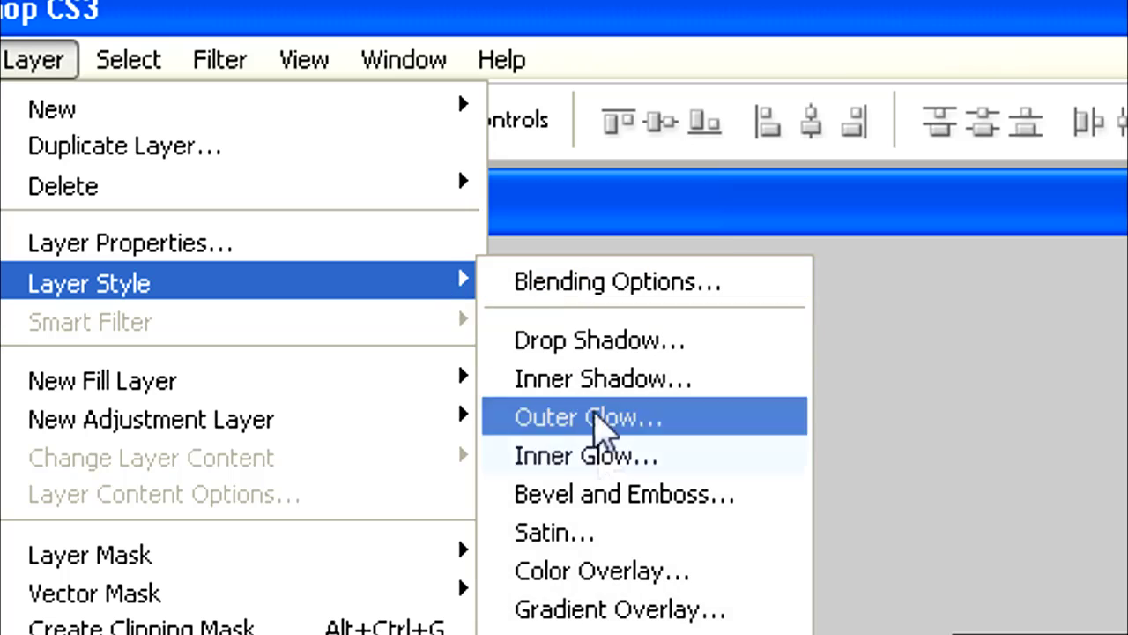
{"action": "left_click", "coordinate": [617, 493]}
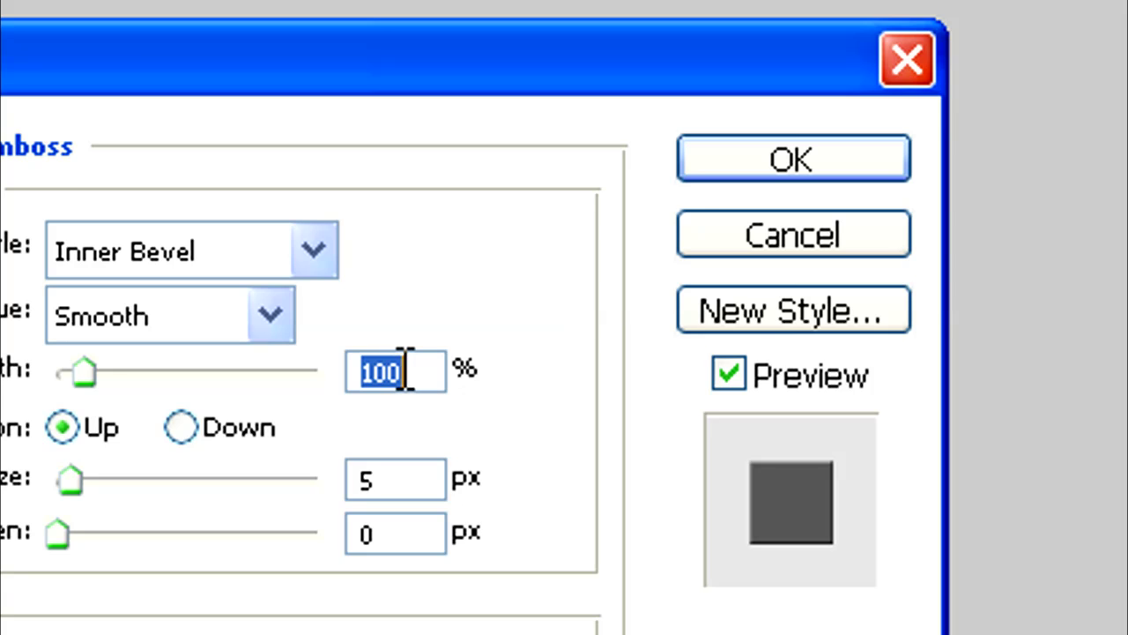
{"action": "key", "text": "BackSpace"}
{"action": "type", "text": "1"}
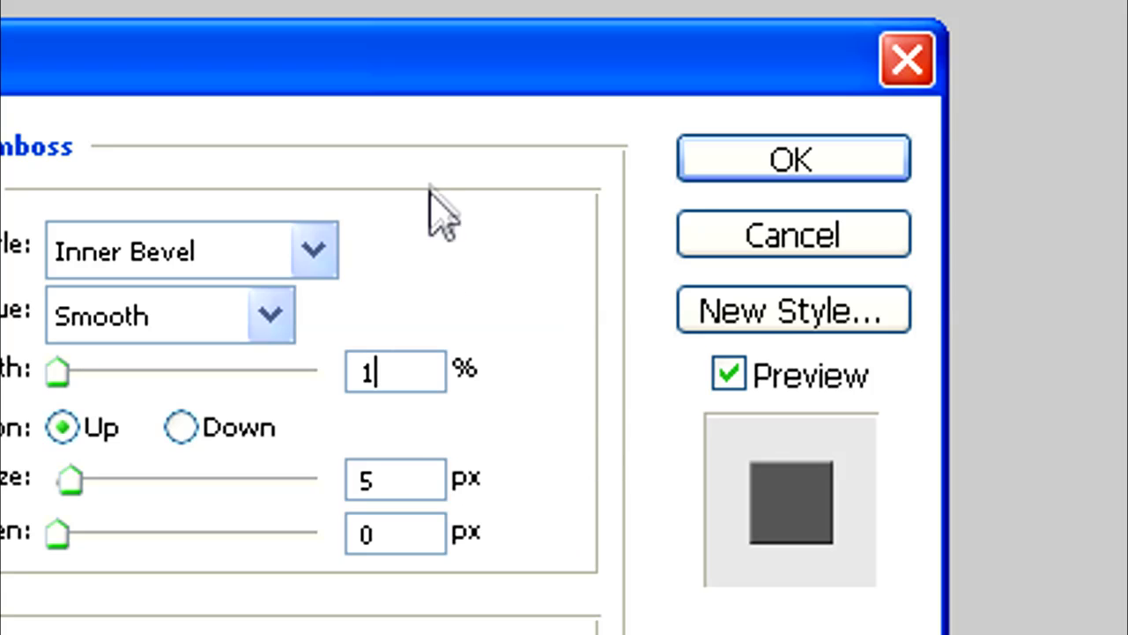
{"action": "left_click", "coordinate": [730, 173]}
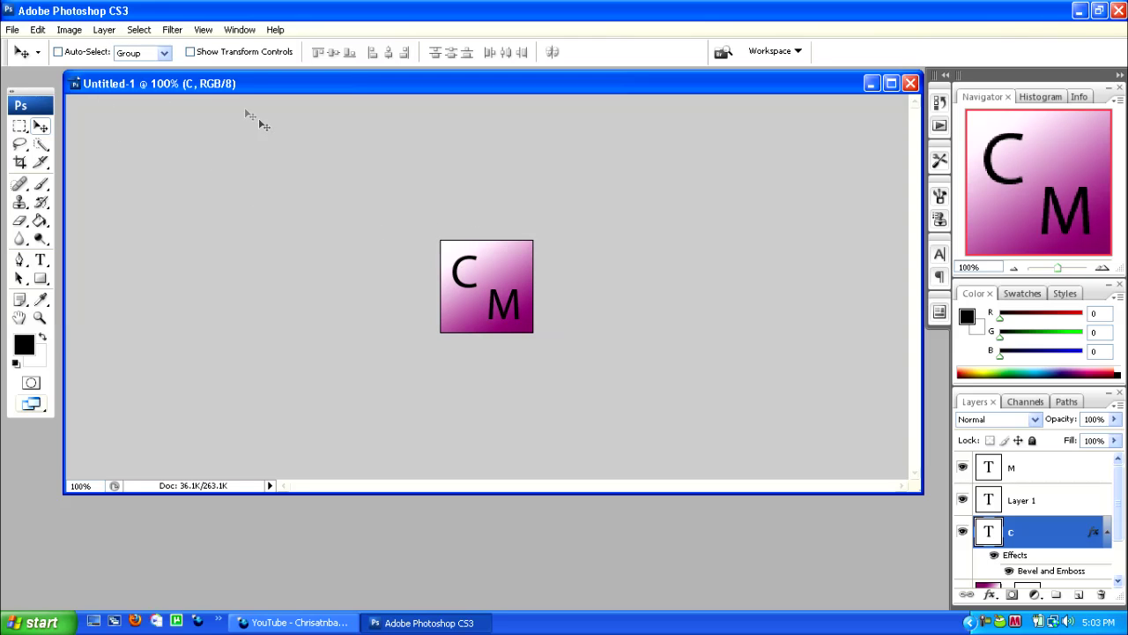
- Give the C a Drop Shadow at 15% opacity with Use Global Light turned off
{"action": "left_click", "coordinate": [104, 29]}
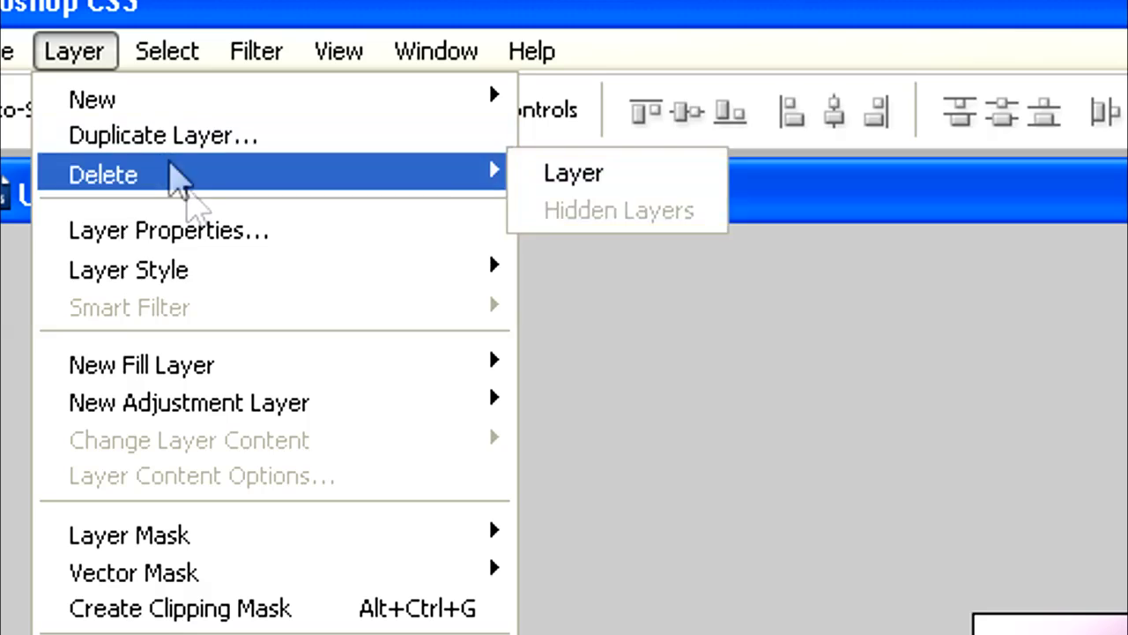
{"action": "mouse_move", "coordinate": [166, 113]}
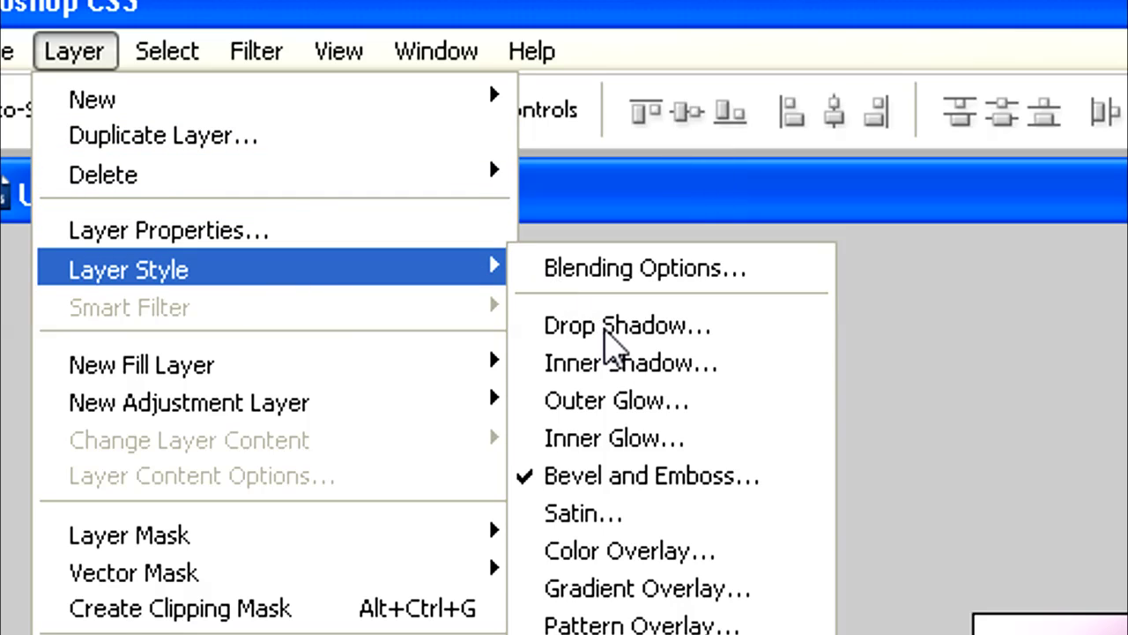
{"action": "left_click", "coordinate": [588, 330]}
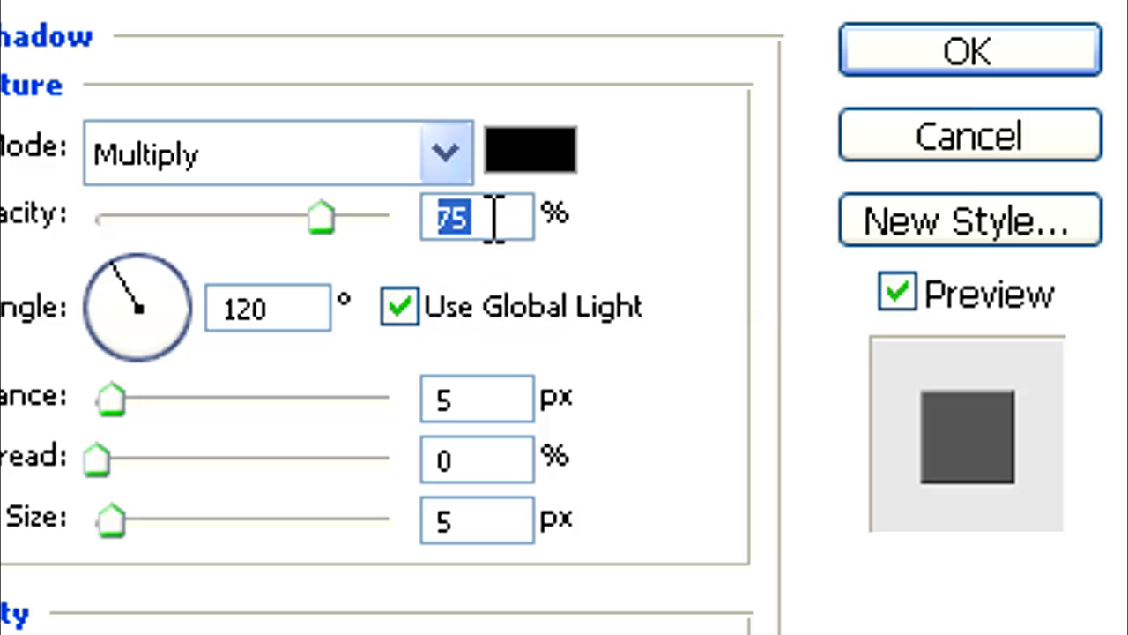
{"action": "key", "text": "BackSpace"}
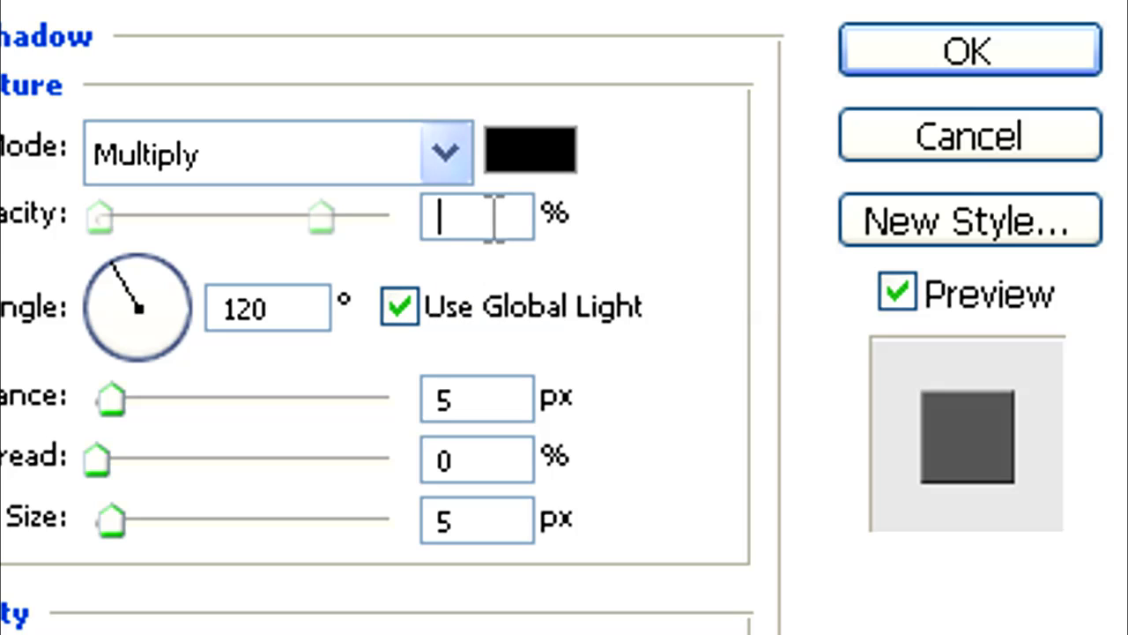
{"action": "type", "text": "15"}
{"action": "left_click", "coordinate": [652, 300]}
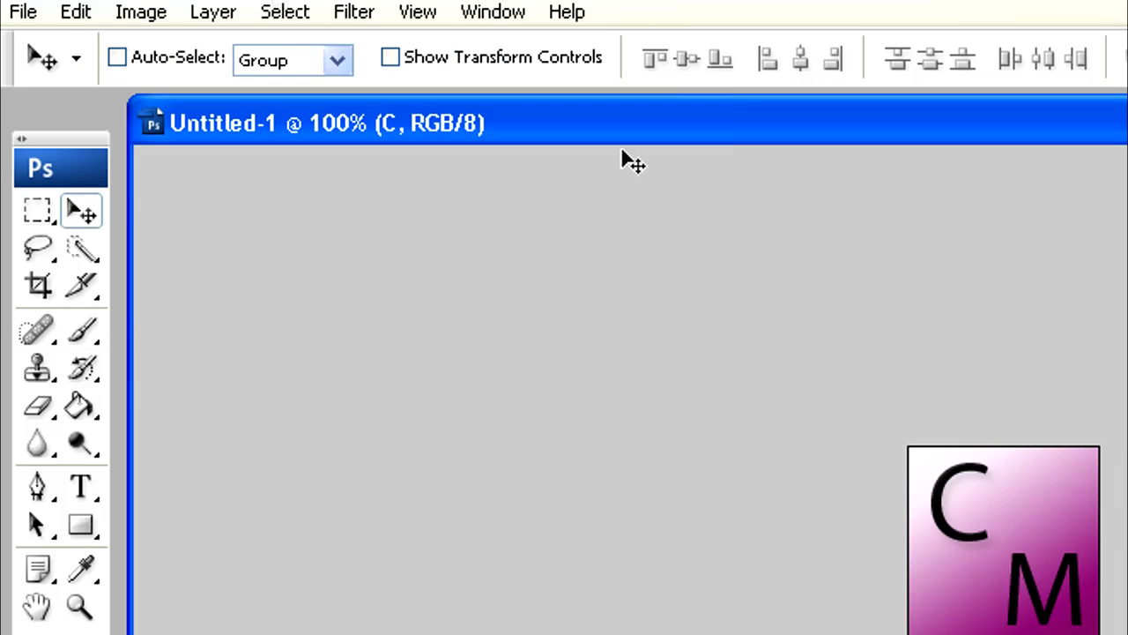
- Save a copy of the icon in PNG format as 'Logo icon.png' with default PNG options
{"action": "left_click", "coordinate": [23, 13]}
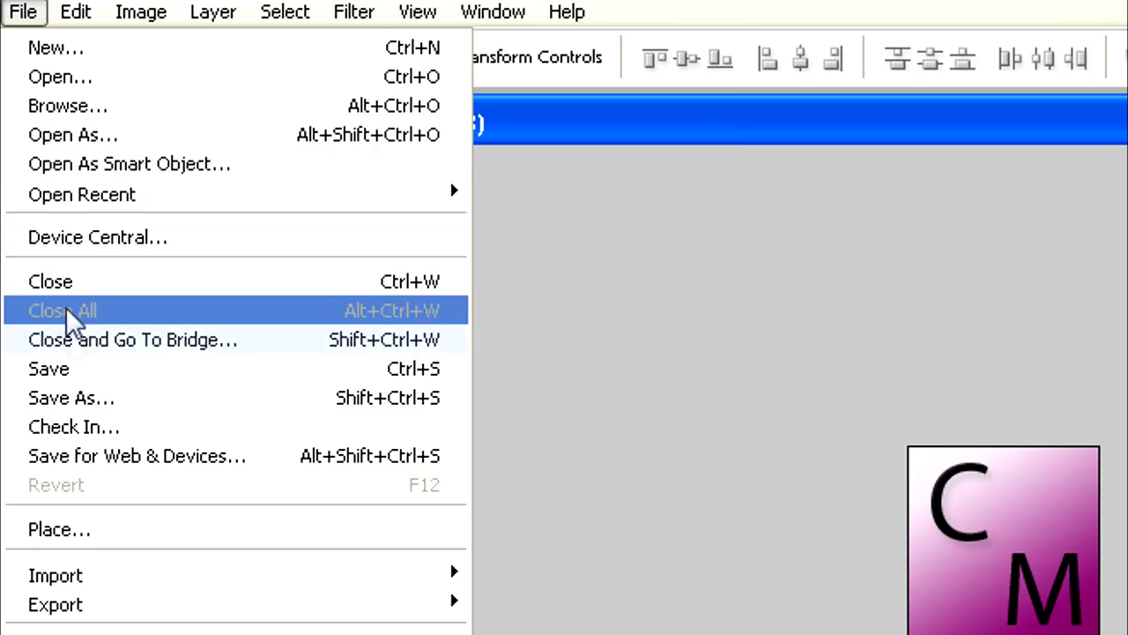
{"action": "left_click", "coordinate": [76, 401]}
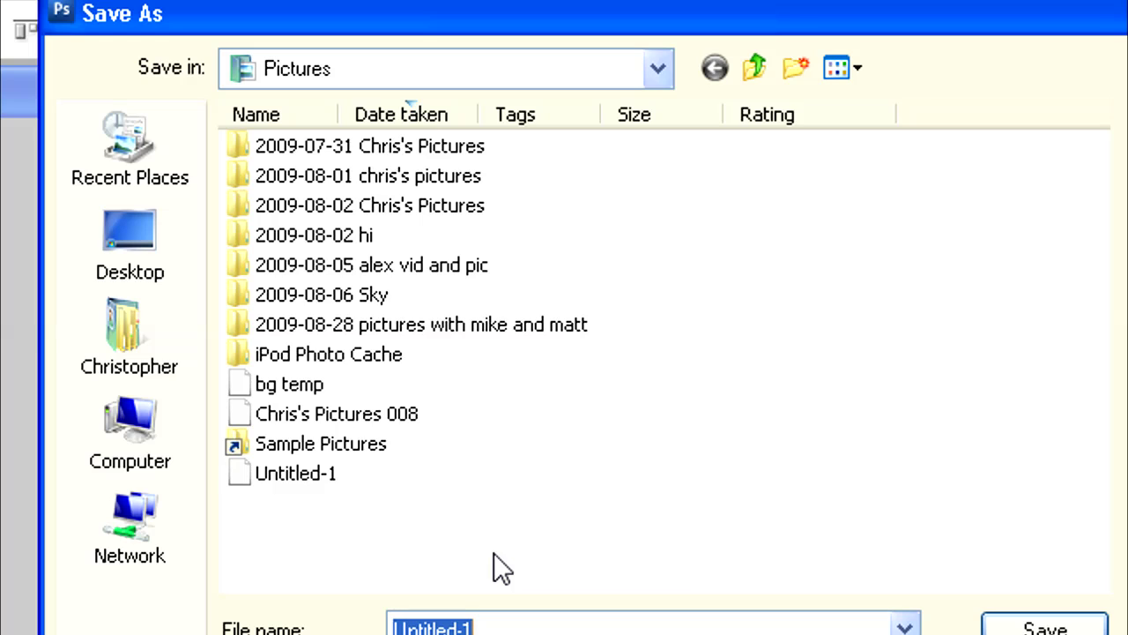
{"action": "type", "text": "Logo icon"}
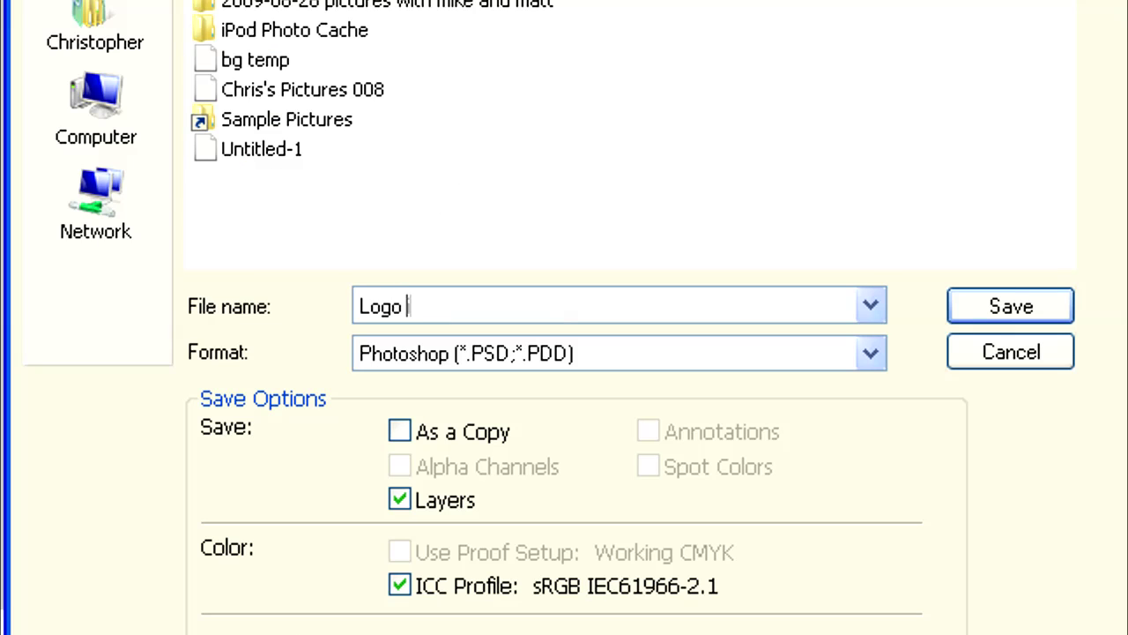
{"action": "left_click", "coordinate": [621, 359]}
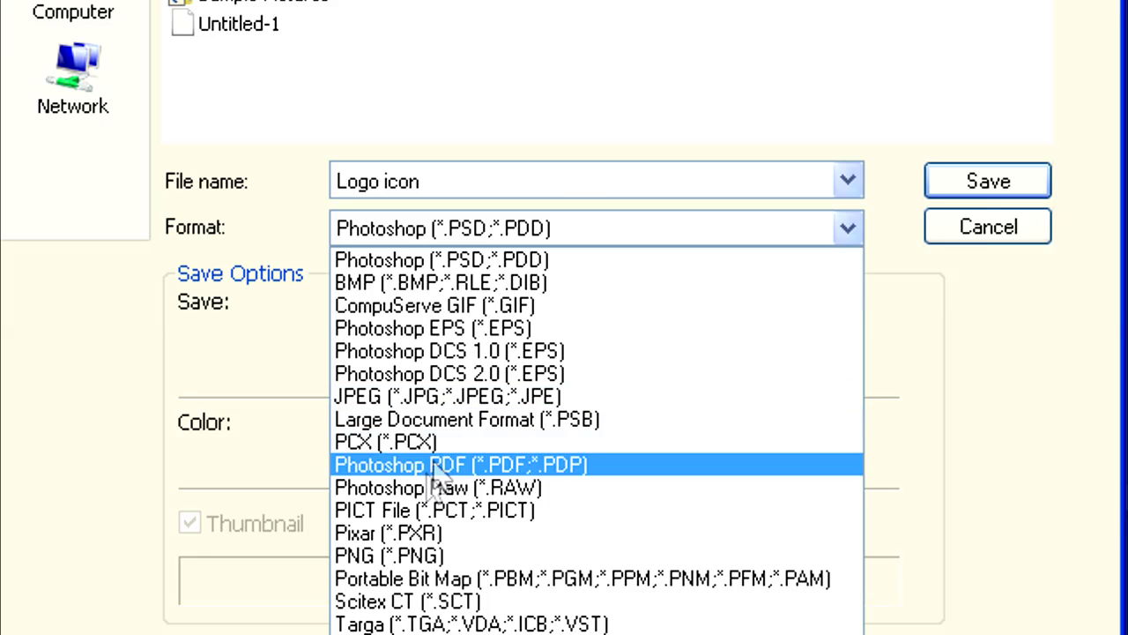
{"action": "left_click", "coordinate": [442, 556]}
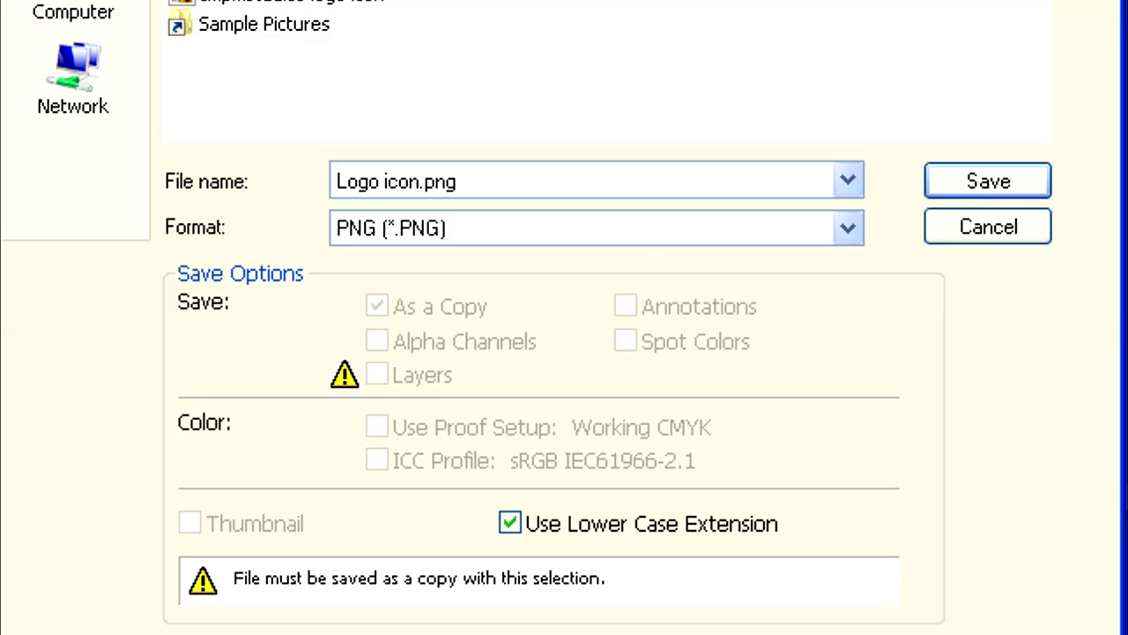
{"action": "left_click", "coordinate": [937, 182]}
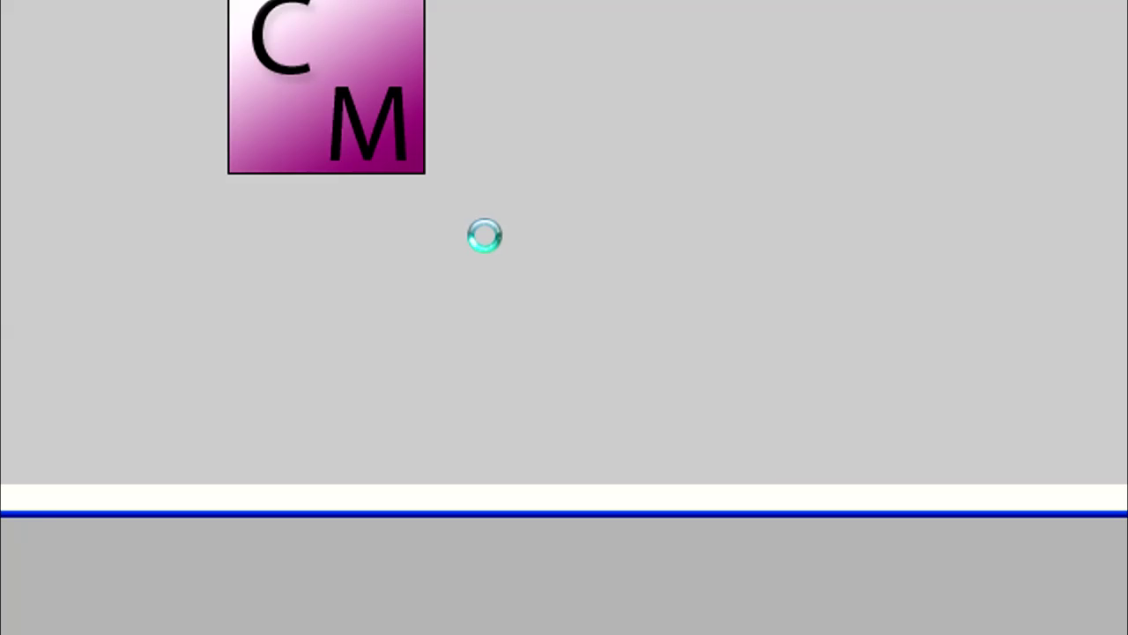
{"action": "left_click", "coordinate": [578, 104]}
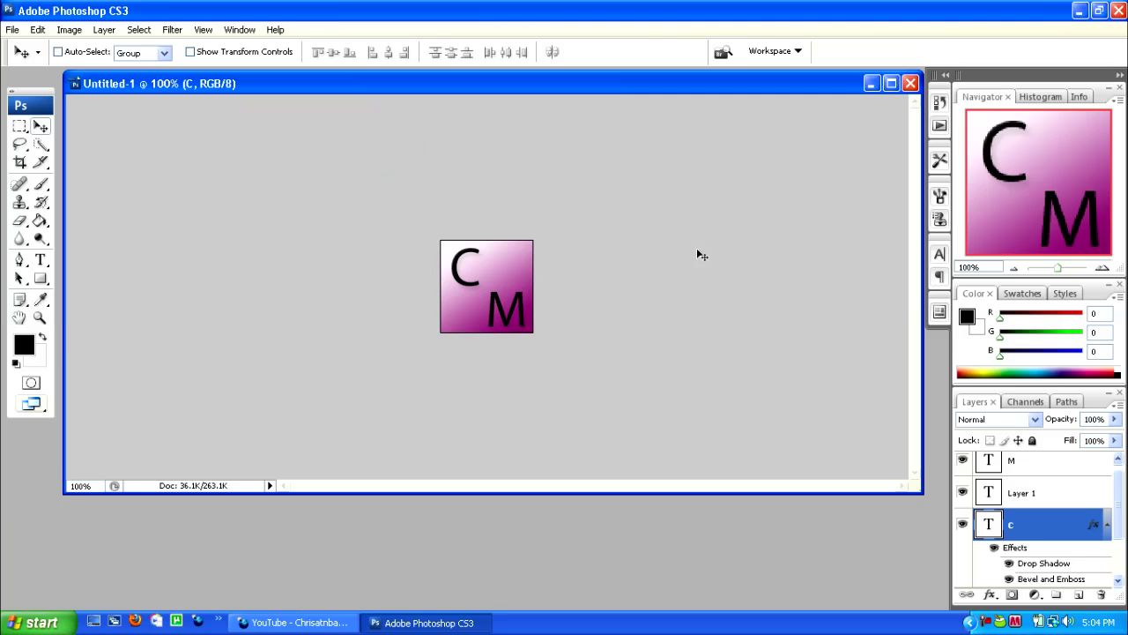
- Switch to Firefox and open the YouTube Account page from the username menu
{"action": "left_click", "coordinate": [340, 621]}
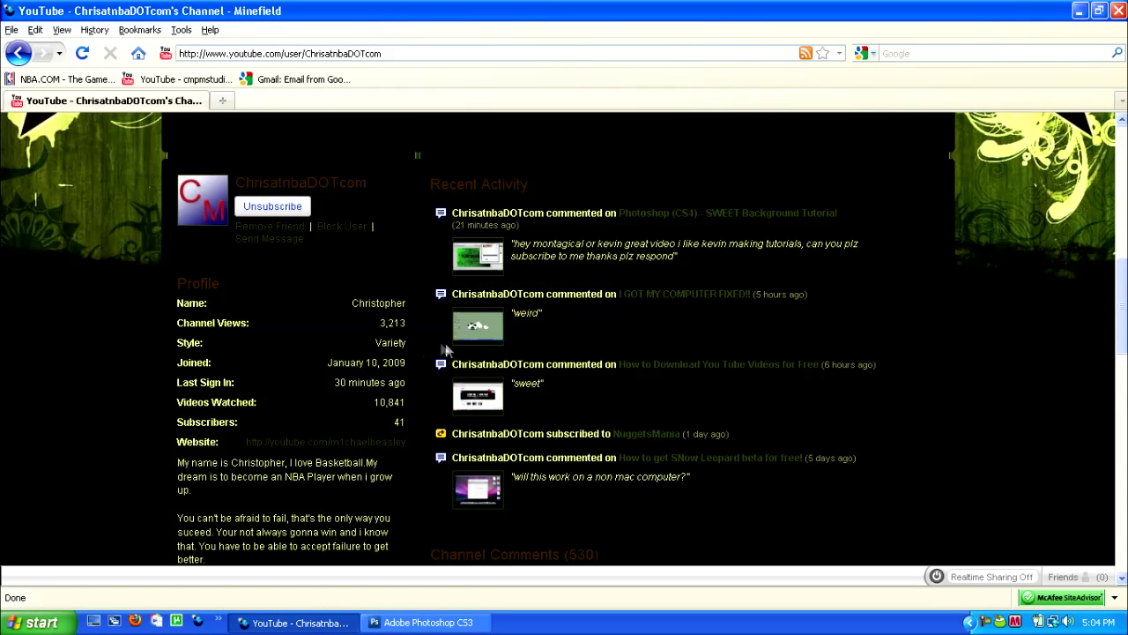
{"action": "scroll", "coordinate": [445, 343], "scroll_direction": "up", "scroll_amount": 12}
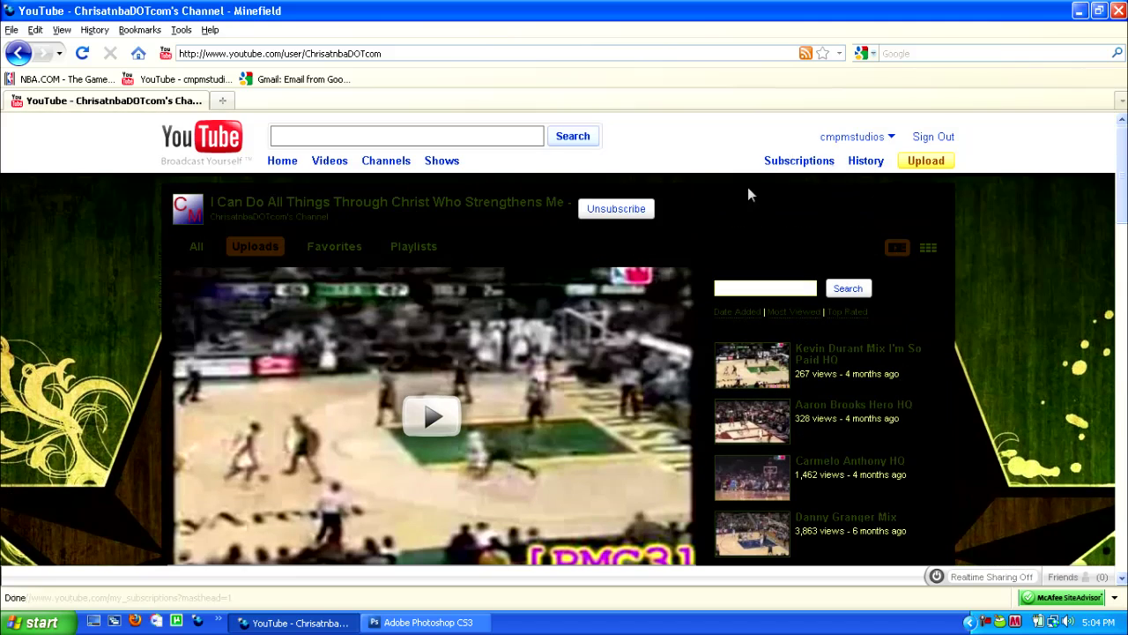
{"action": "left_click", "coordinate": [841, 150]}
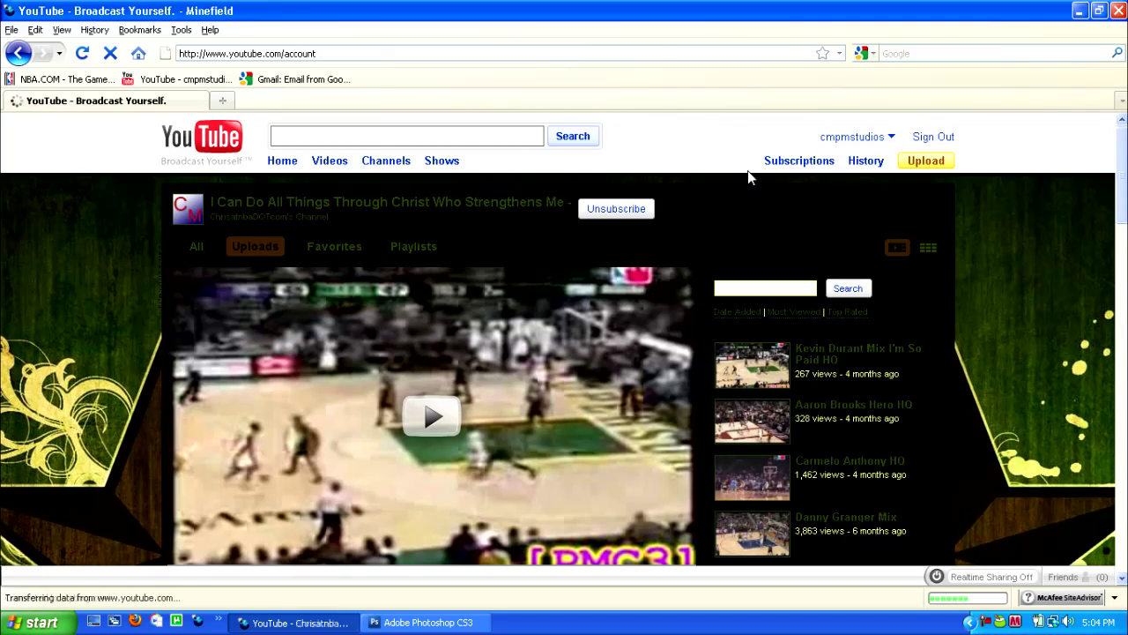